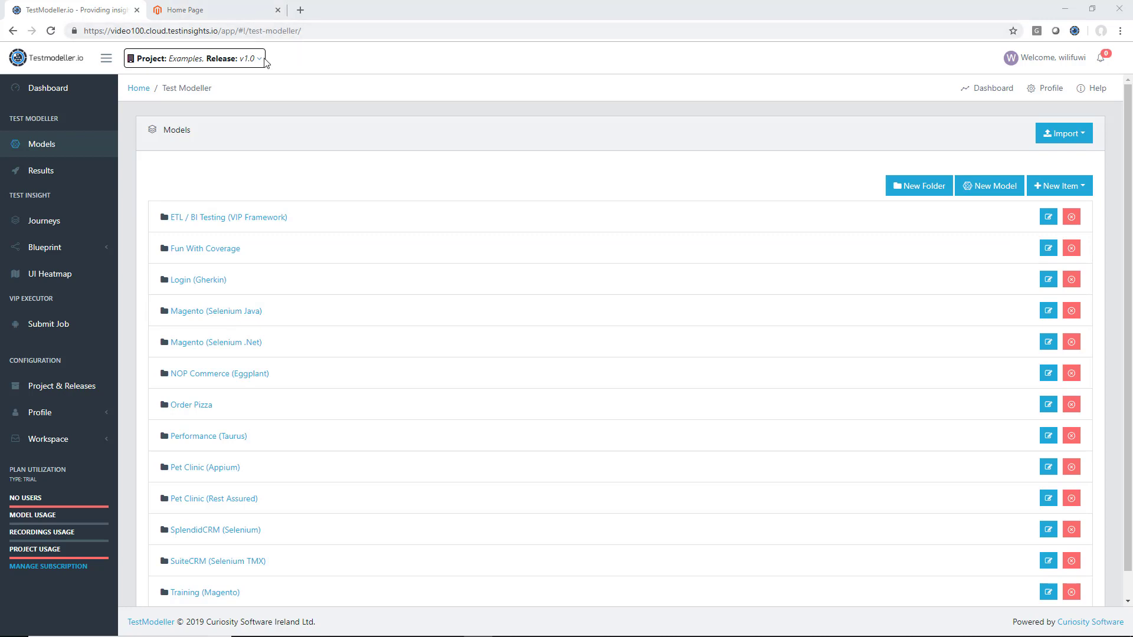
# Switch to release v1.0 of the Magento project, then create a folder named Modules and open it.
pyautogui.click(260, 59)
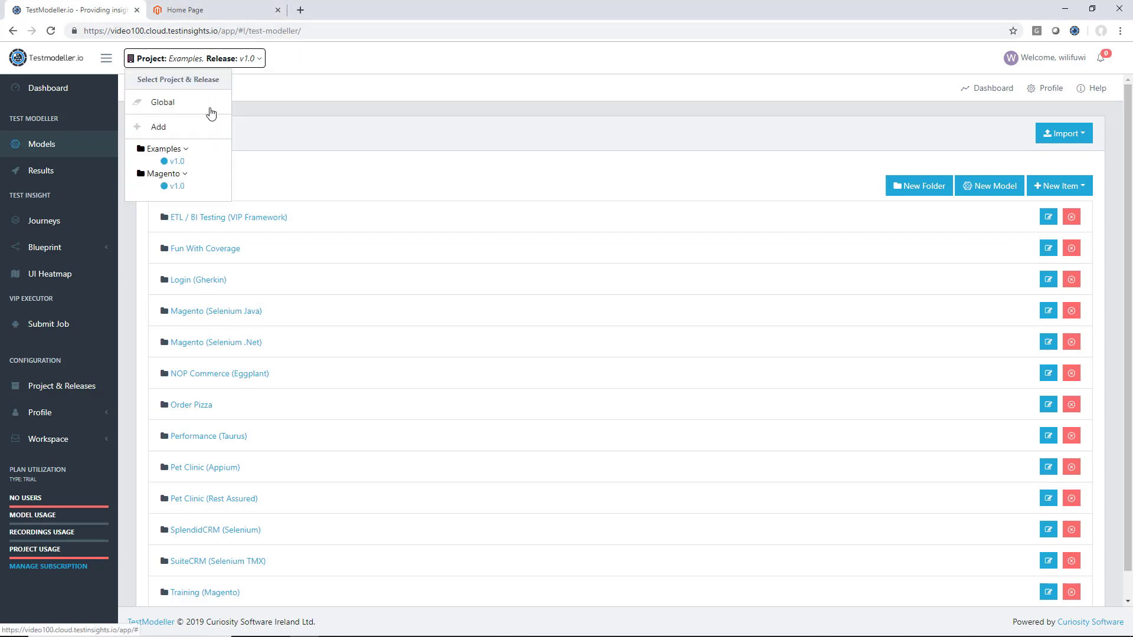
pyautogui.click(177, 187)
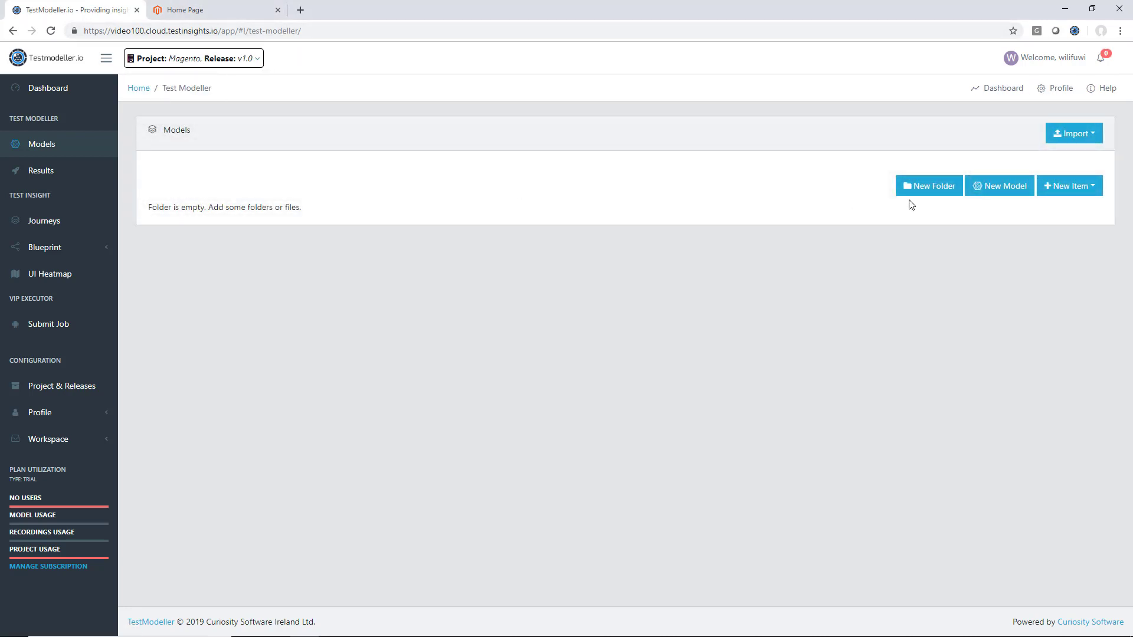
pyautogui.click(920, 191)
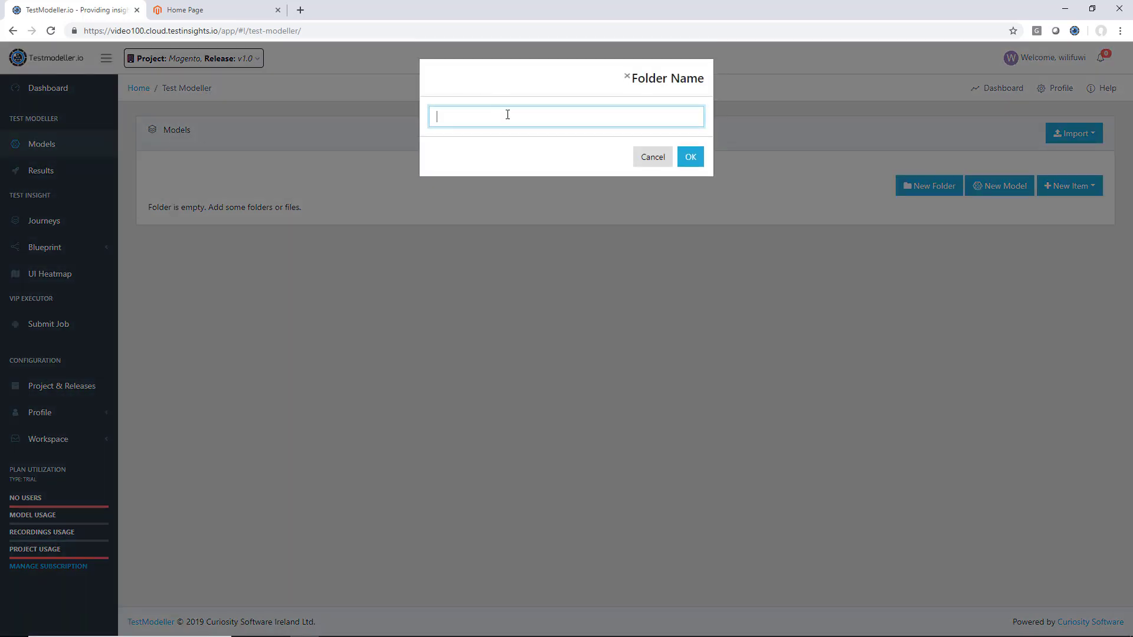
pyautogui.click(697, 159)
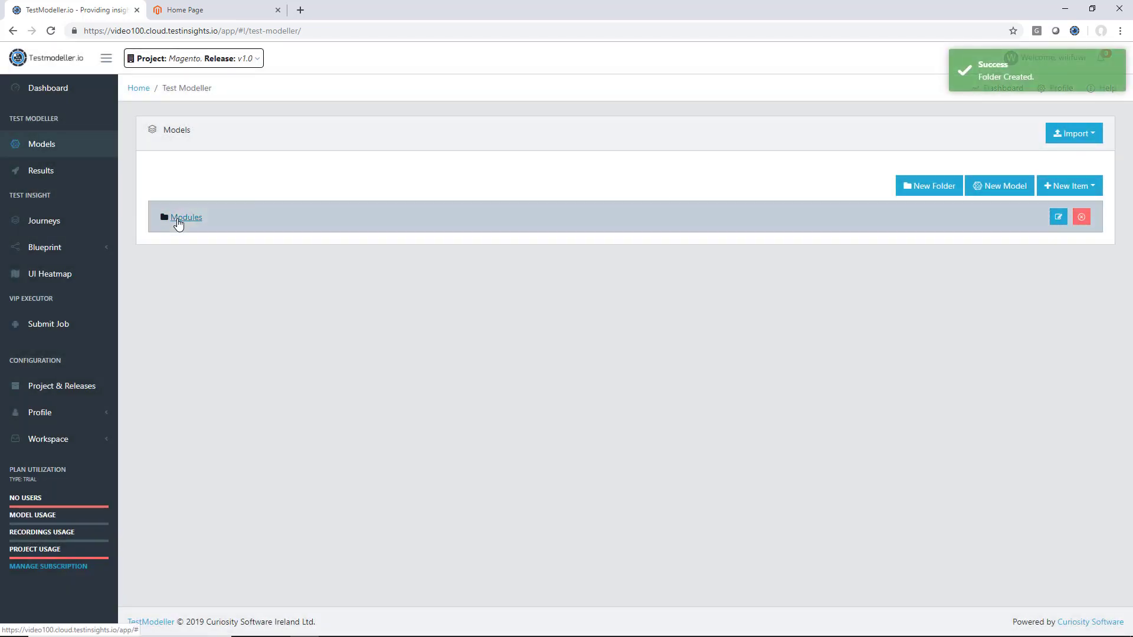
pyautogui.click(178, 223)
# On the Luma store's Customer Login page, connect the Testmodeller.io extension to the Magento project, release v1.0.
pyautogui.click(231, 7)
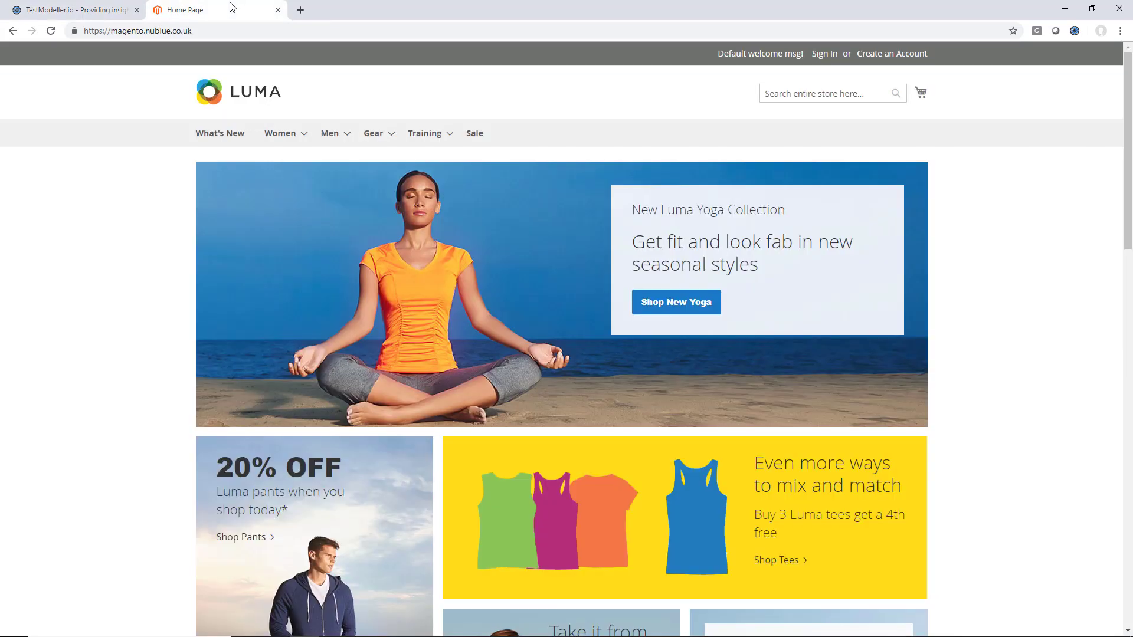
pyautogui.click(824, 51)
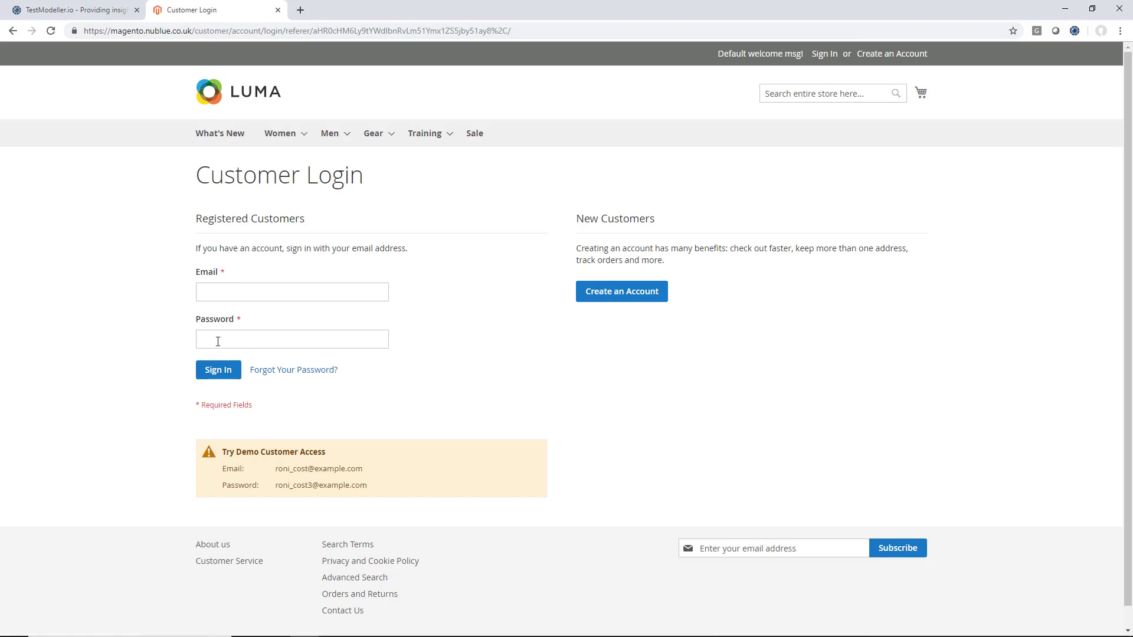
pyautogui.click(1076, 31)
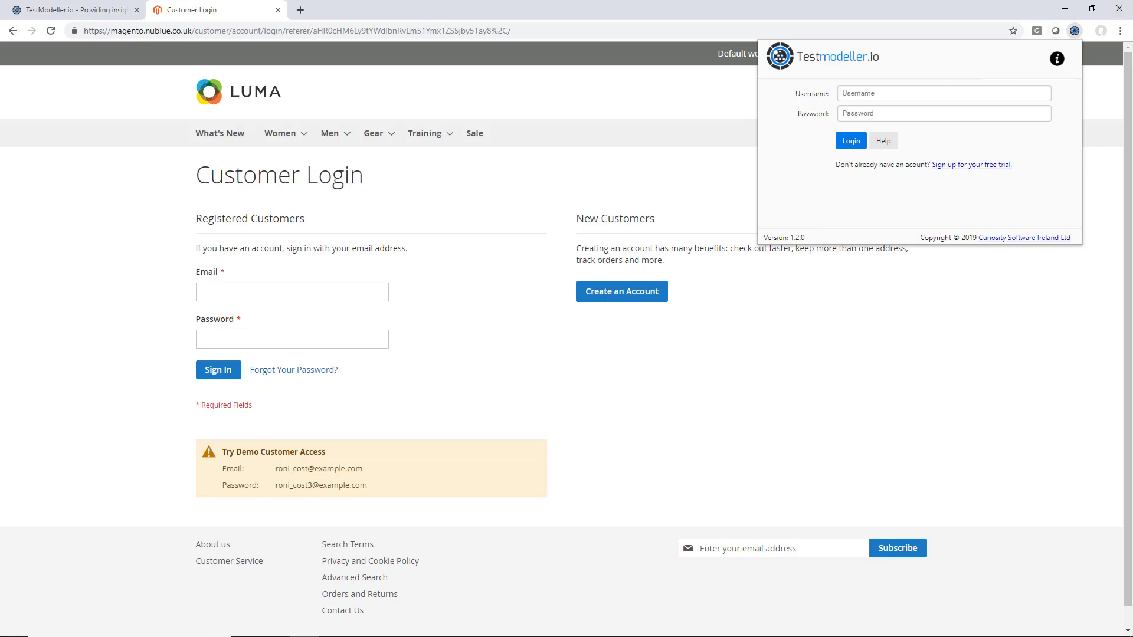
pyautogui.click(880, 112)
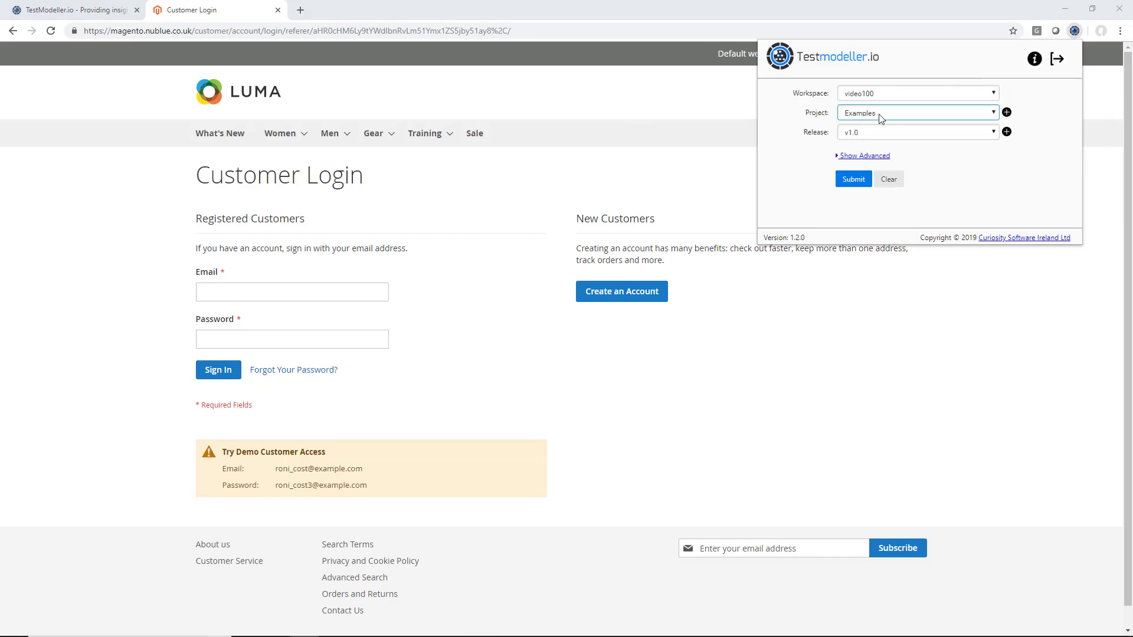
pyautogui.click(885, 143)
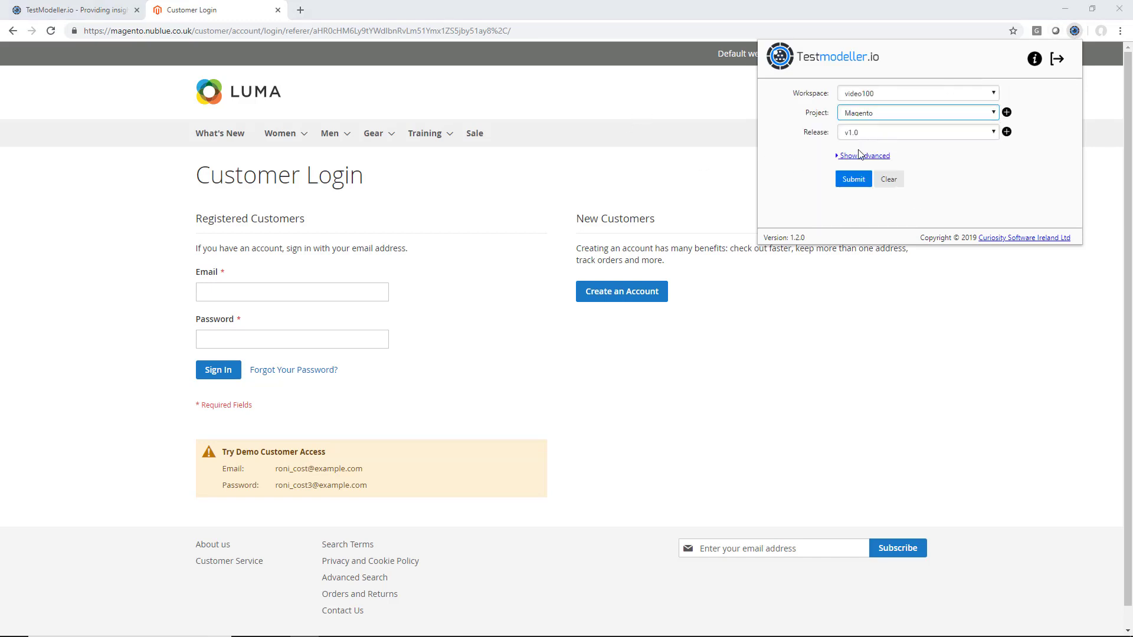
pyautogui.click(850, 180)
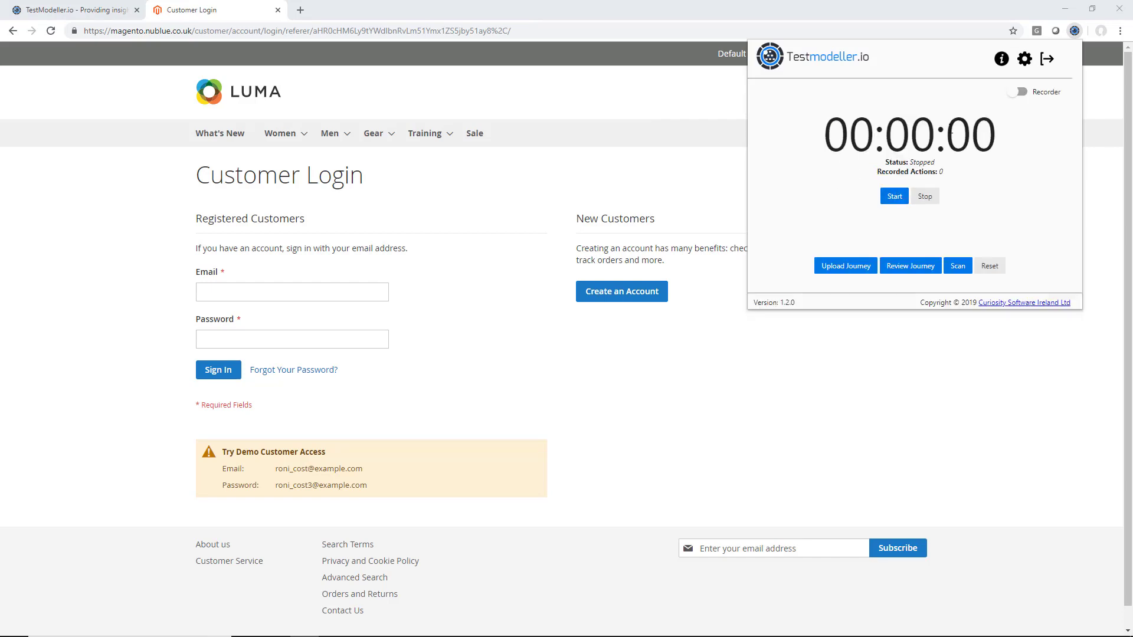
# Start an Object Builder scan and capture the Email and Password fields, plus the Sign In button and Forgot Your Password as links.
pyautogui.click(1019, 93)
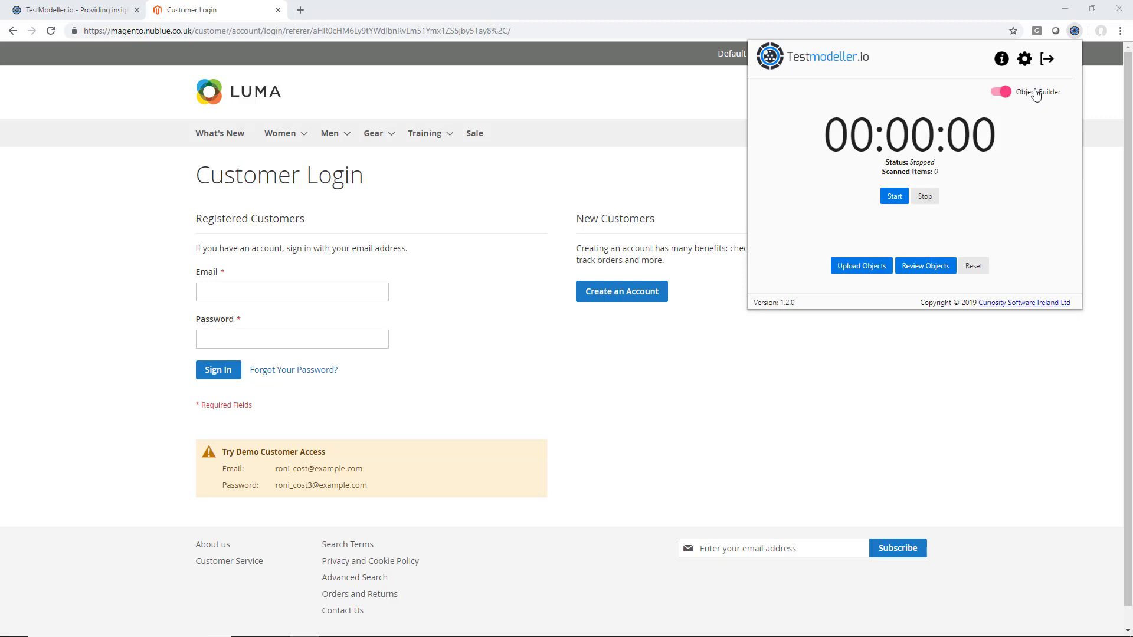
pyautogui.click(895, 197)
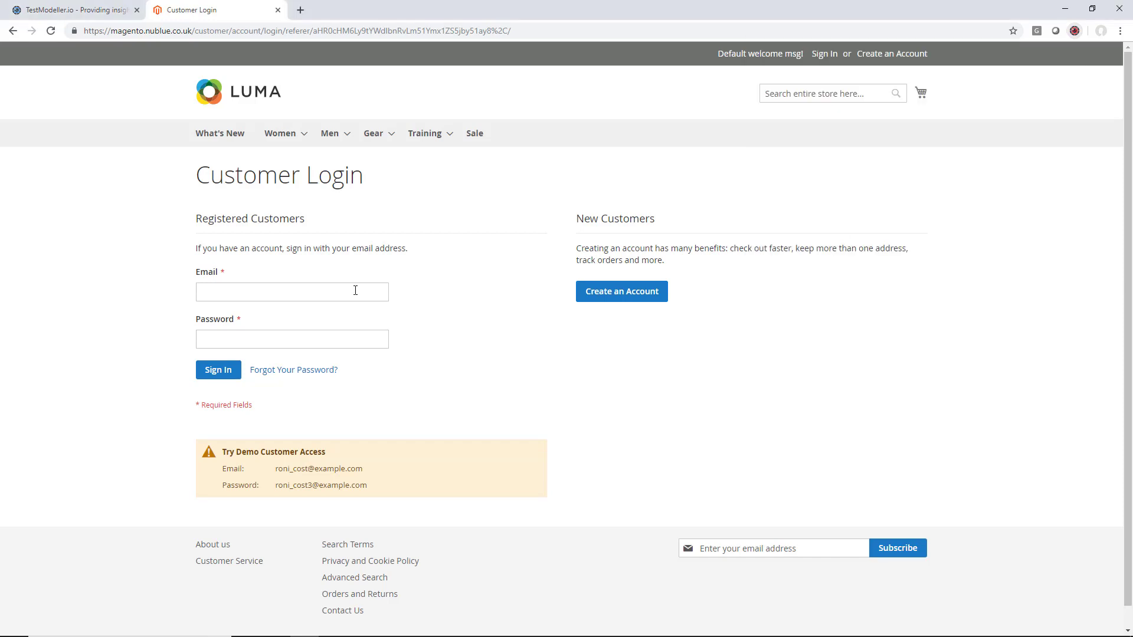
pyautogui.click(284, 341)
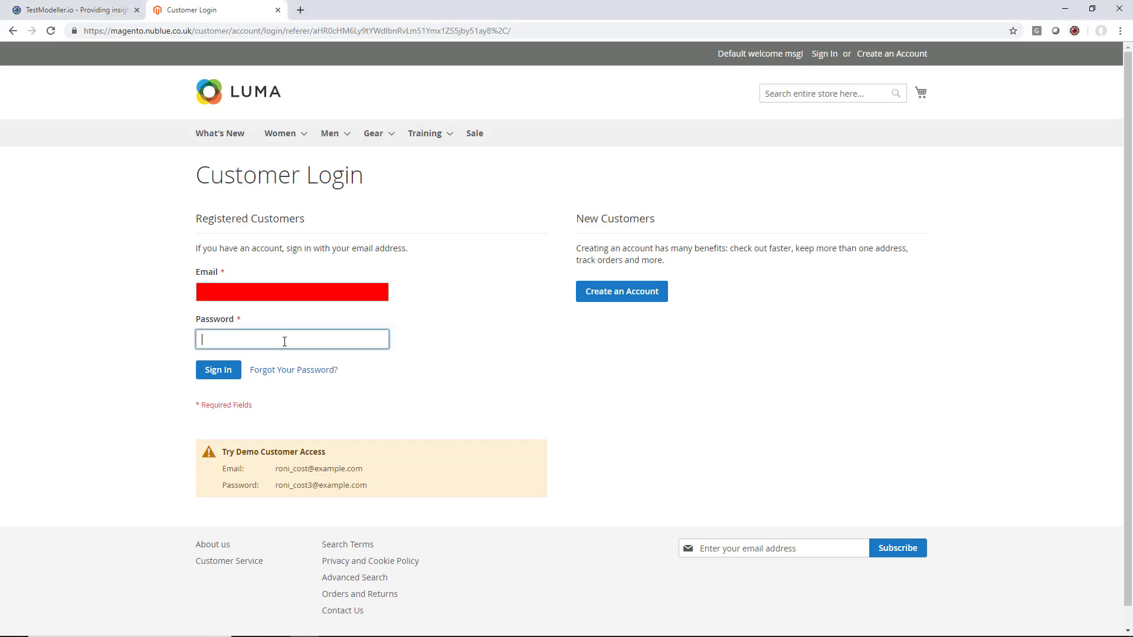
pyautogui.click(218, 370)
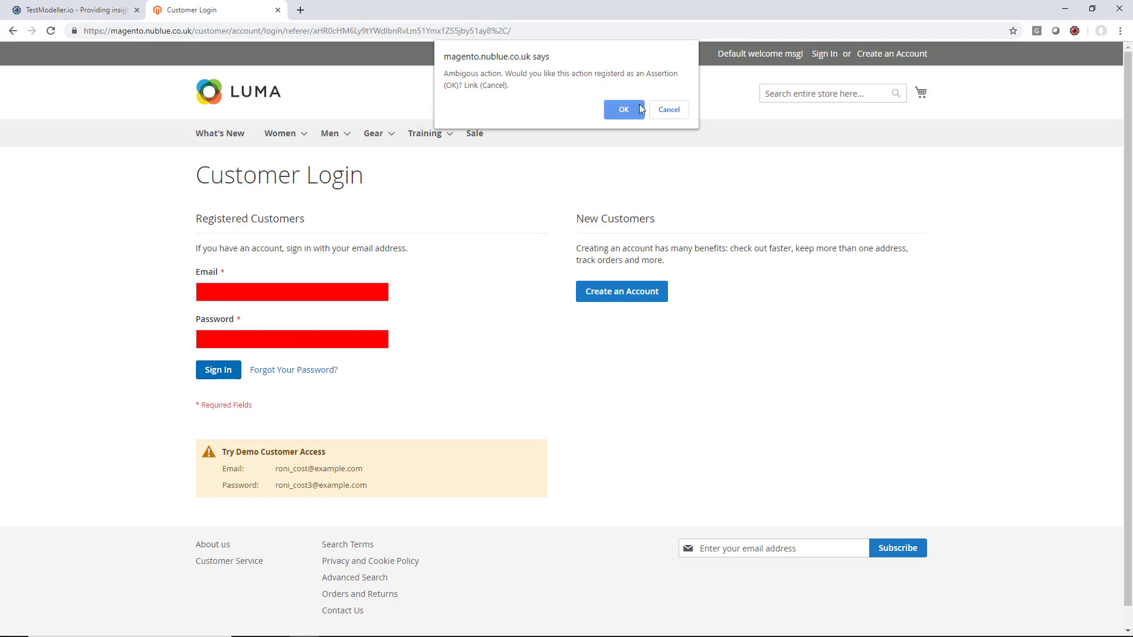
pyautogui.click(658, 115)
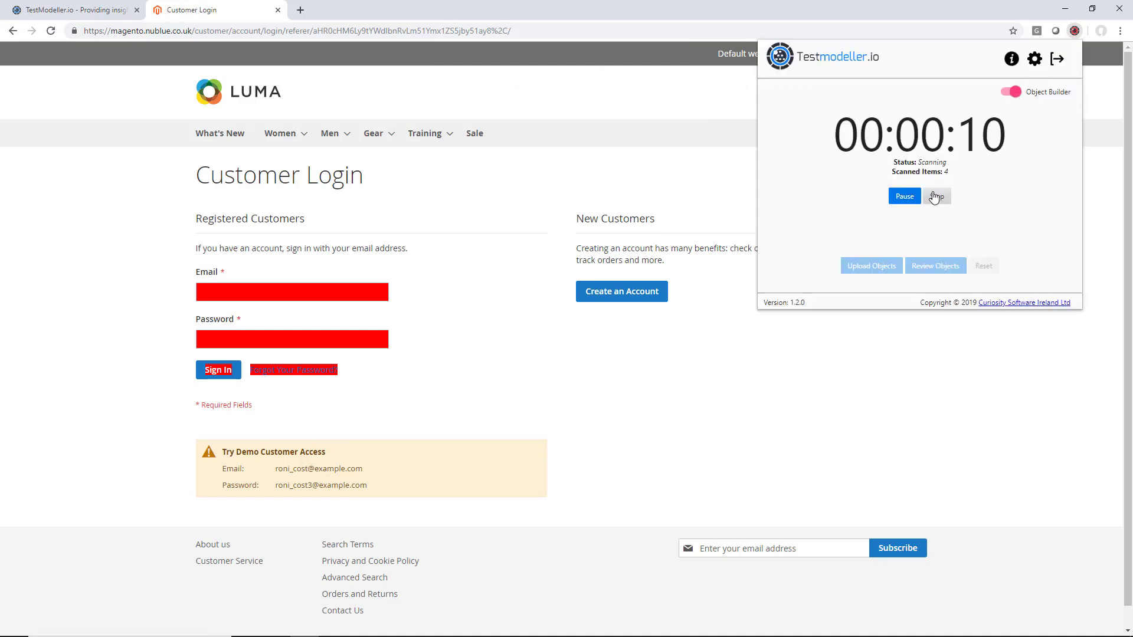
# Pause the scan, submit the empty login form to trigger its required-field errors, and resume scanning.
pyautogui.click(905, 196)
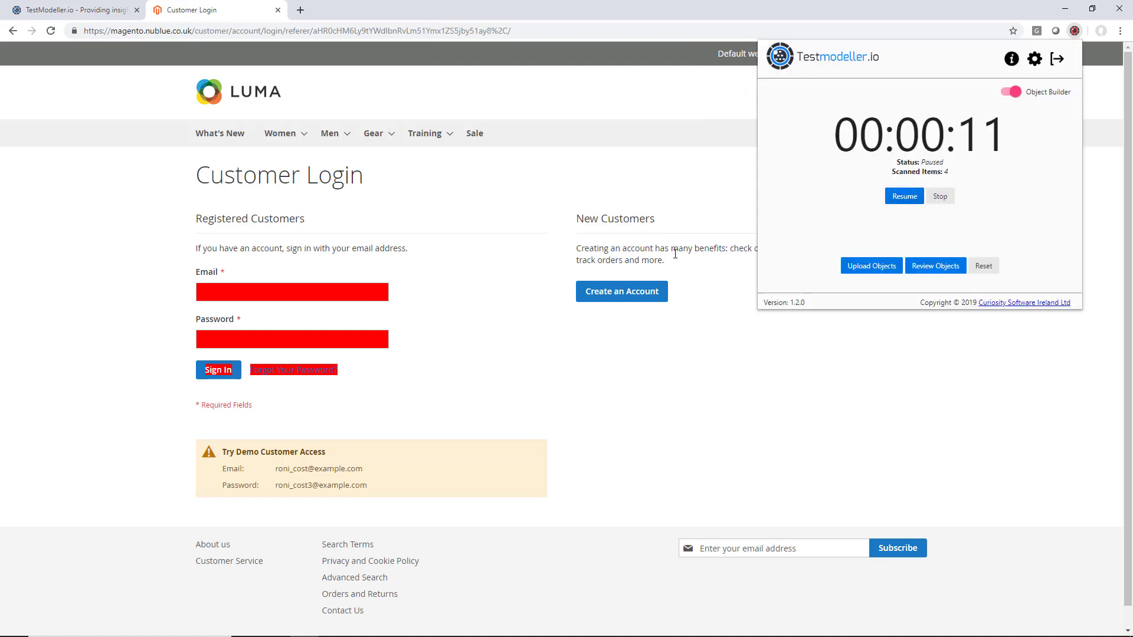
pyautogui.click(218, 373)
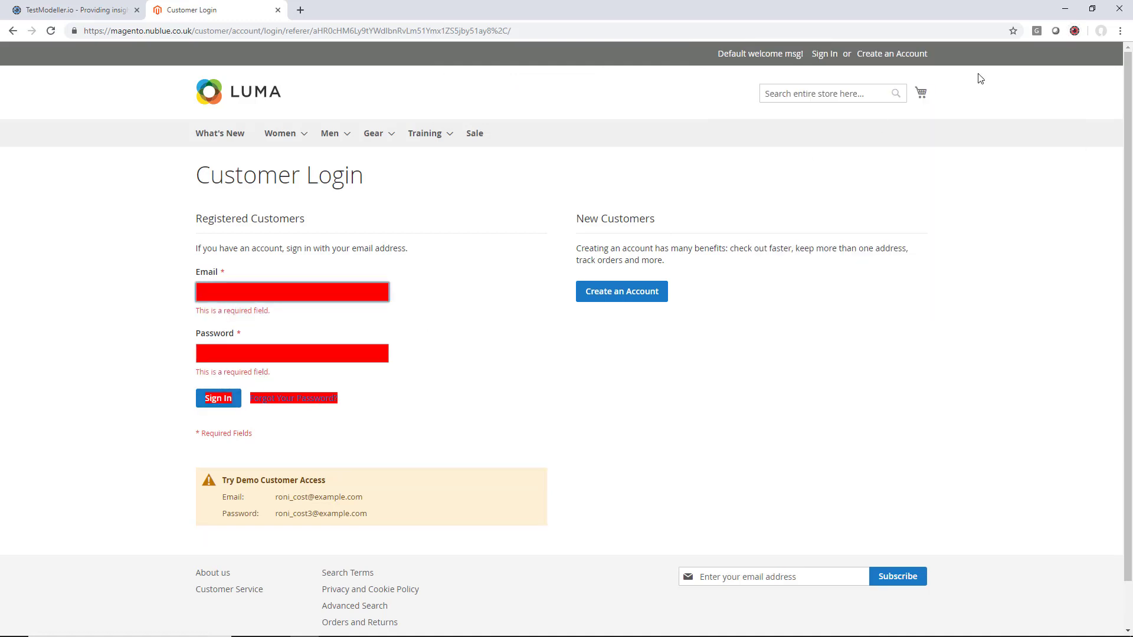
pyautogui.click(1075, 30)
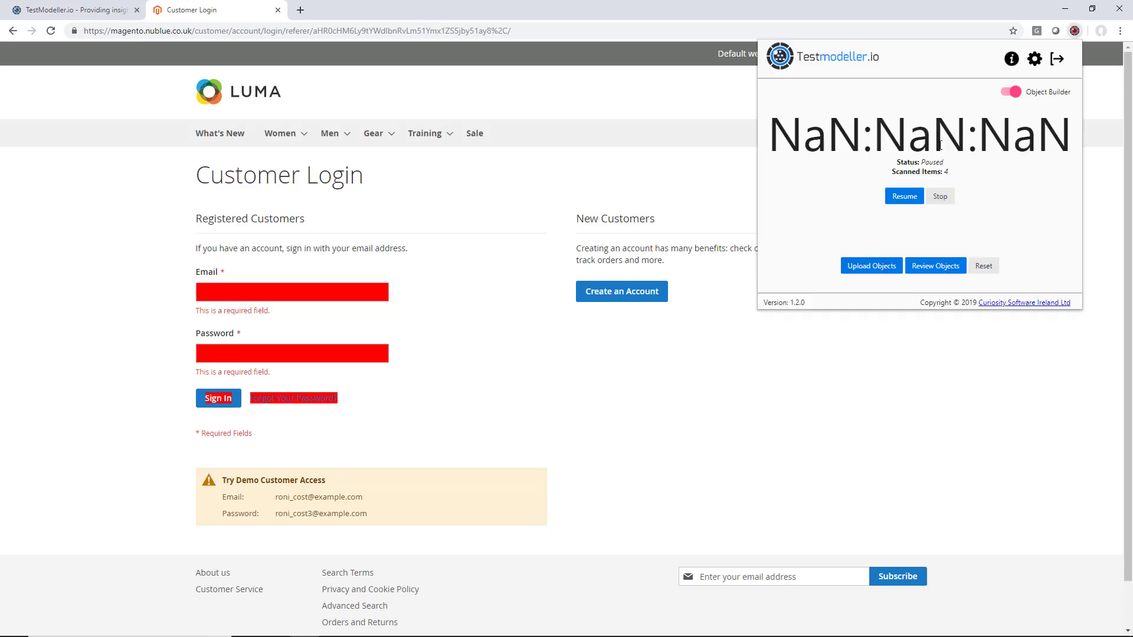
pyautogui.click(905, 196)
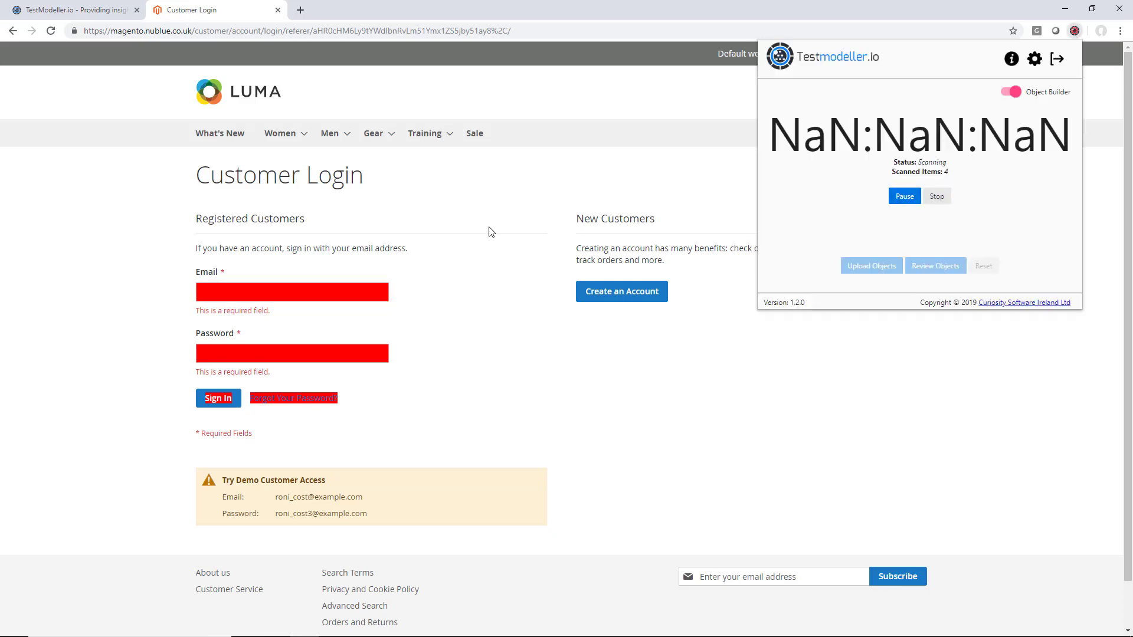
# Capture the required-field errors under Email and Password as assertions, and stop the scan.
pyautogui.click(232, 315)
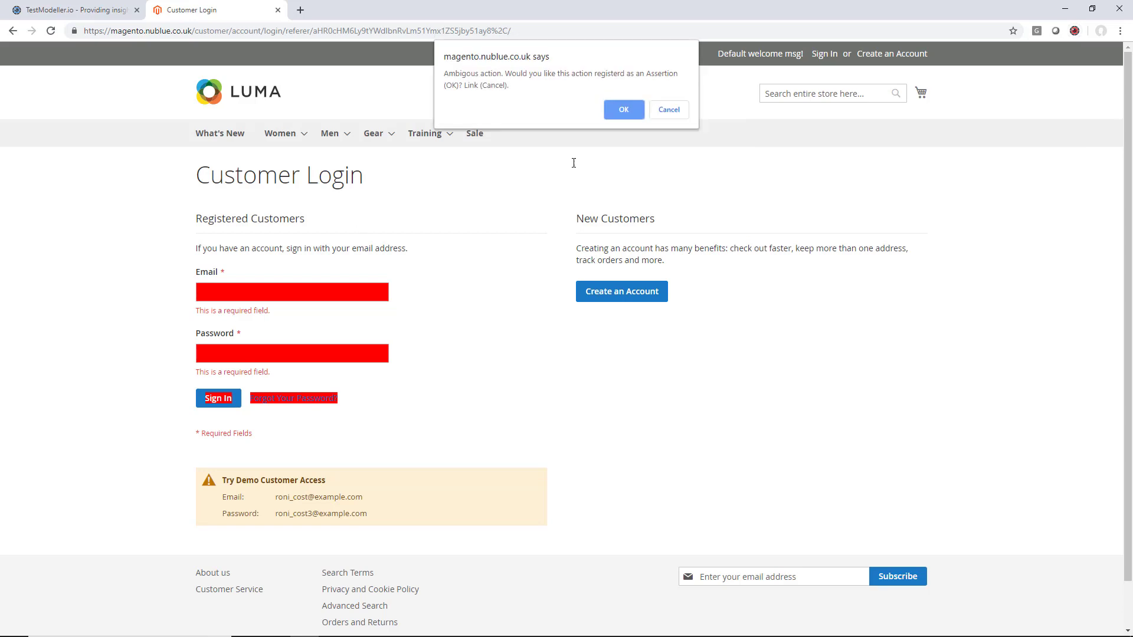
pyautogui.click(620, 107)
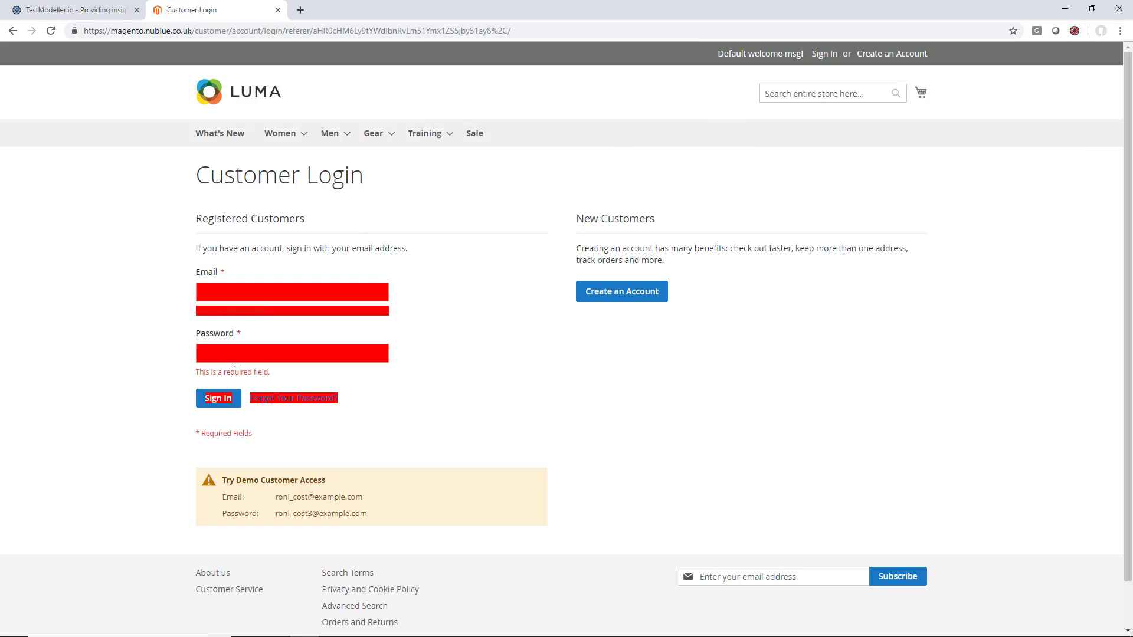
pyautogui.click(235, 373)
pyautogui.click(619, 107)
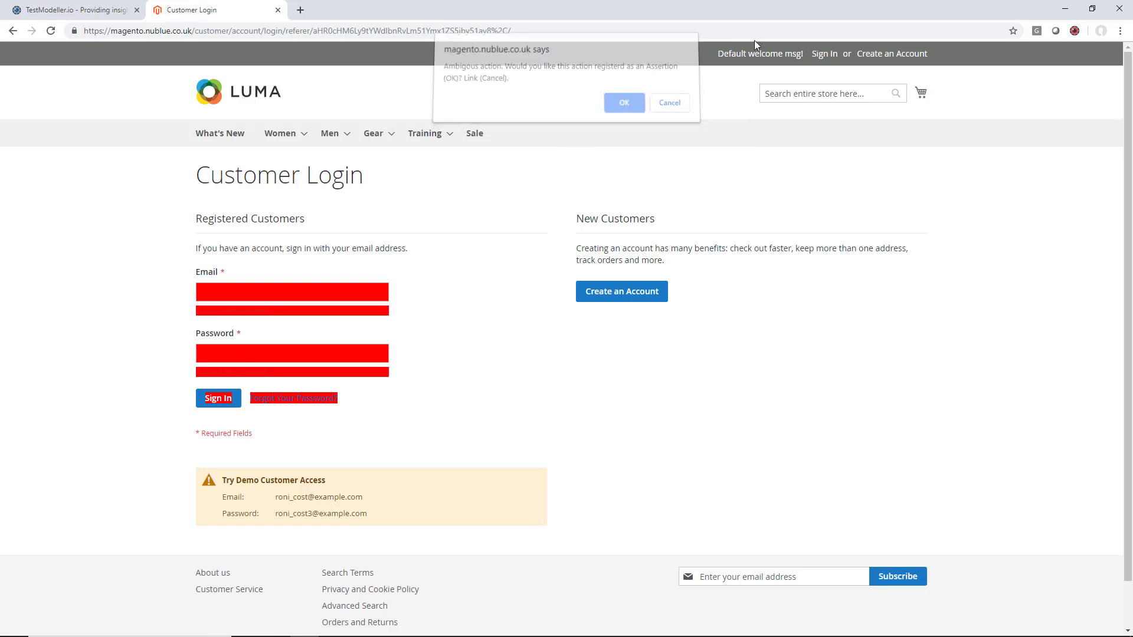
pyautogui.click(1075, 32)
pyautogui.click(936, 197)
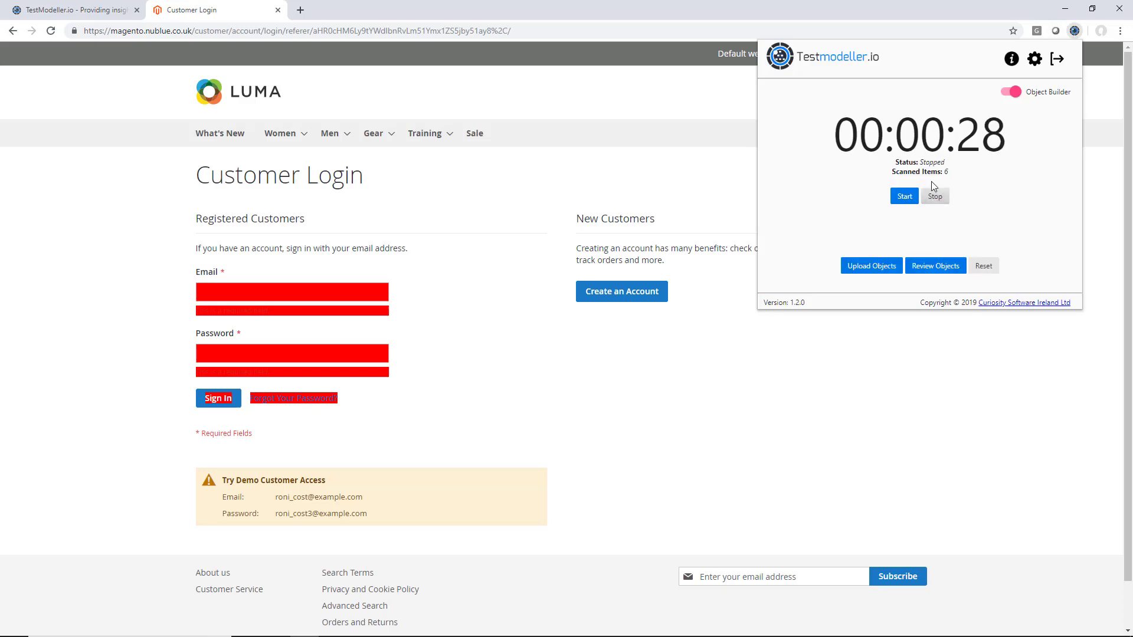
# Review the scanned objects and rename the Sign In button's link object to SignInButton.
pyautogui.moveTo(904, 174); pyautogui.dragTo(963, 177)
pyautogui.click(962, 177)
pyautogui.click(931, 266)
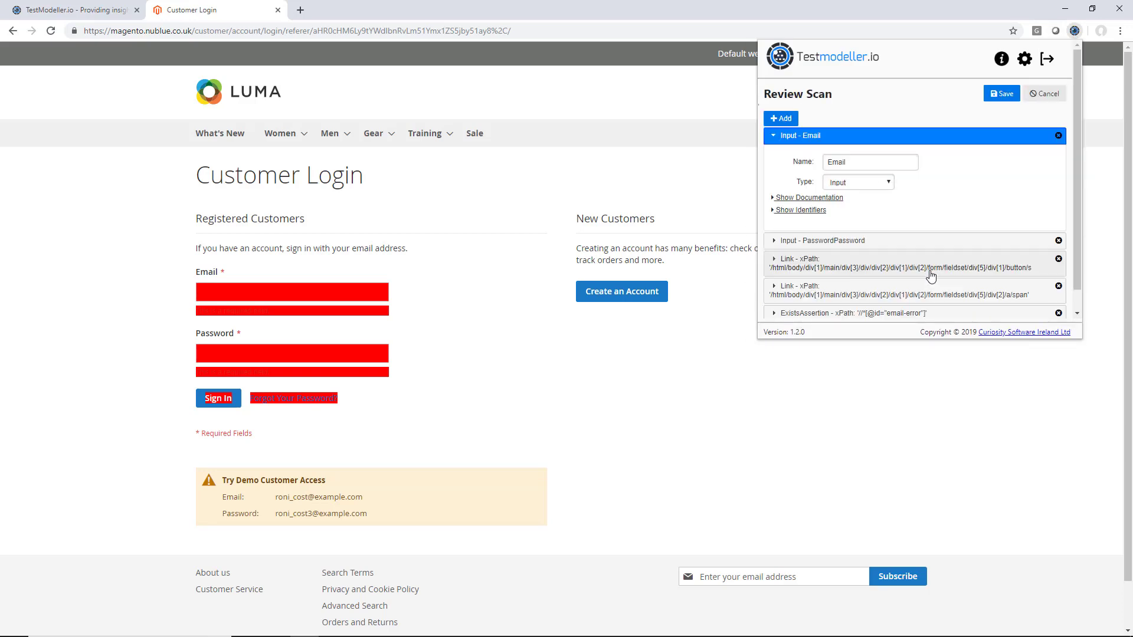
pyautogui.scroll(-1, 890, 198)
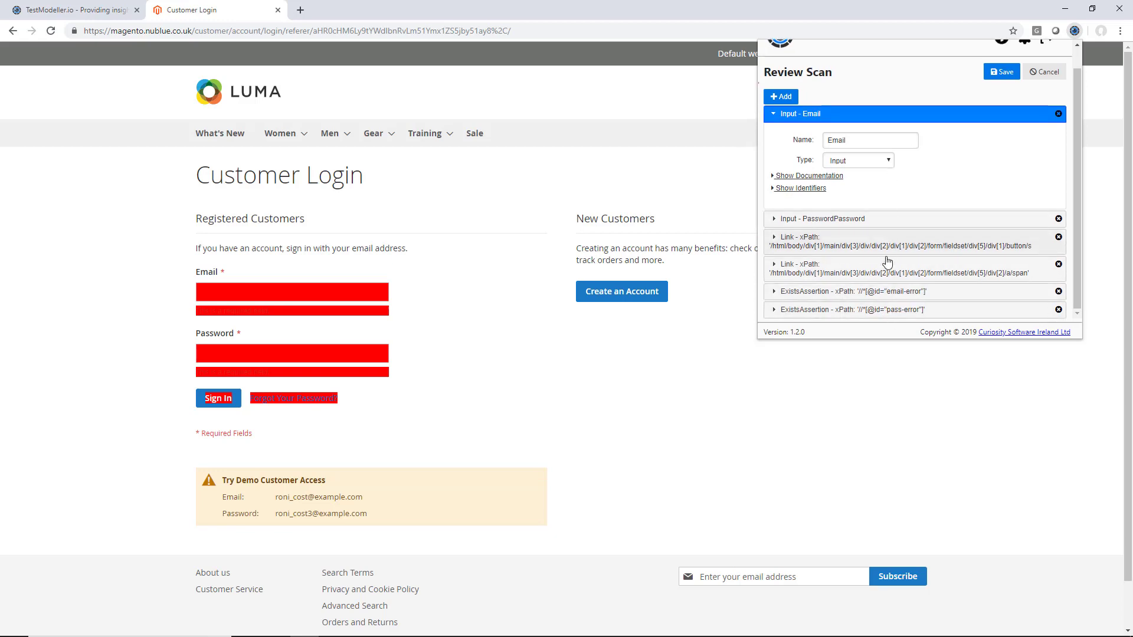
pyautogui.click(858, 253)
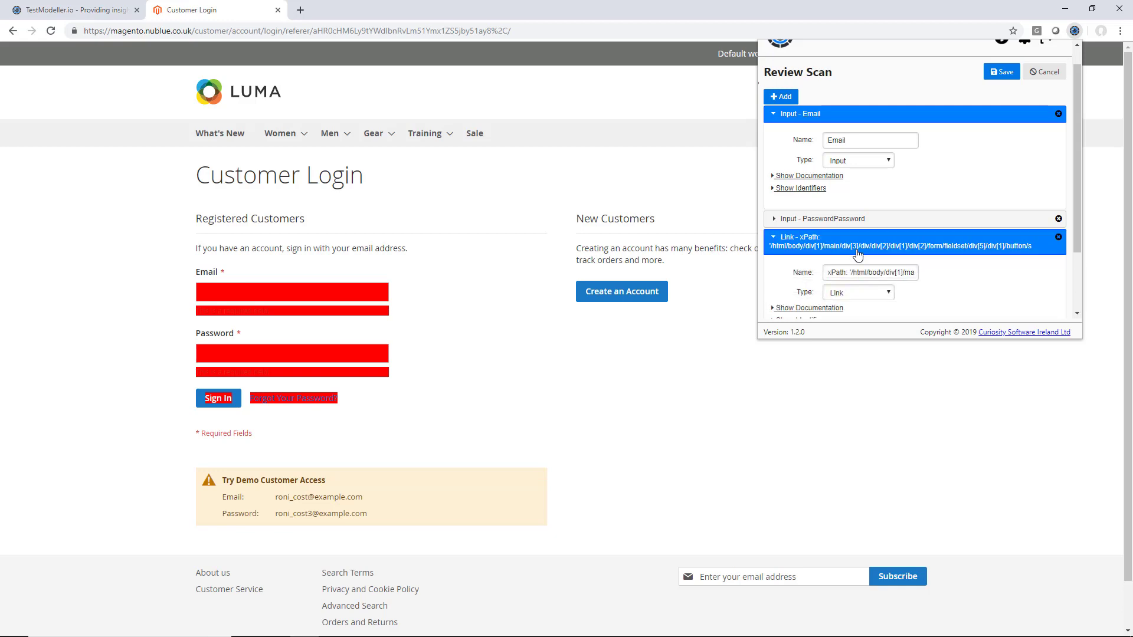
pyautogui.scroll(-3, 858, 252)
pyautogui.click(859, 186)
pyautogui.hotkey('ctrl', 'a')
pyautogui.write('SignInButton')
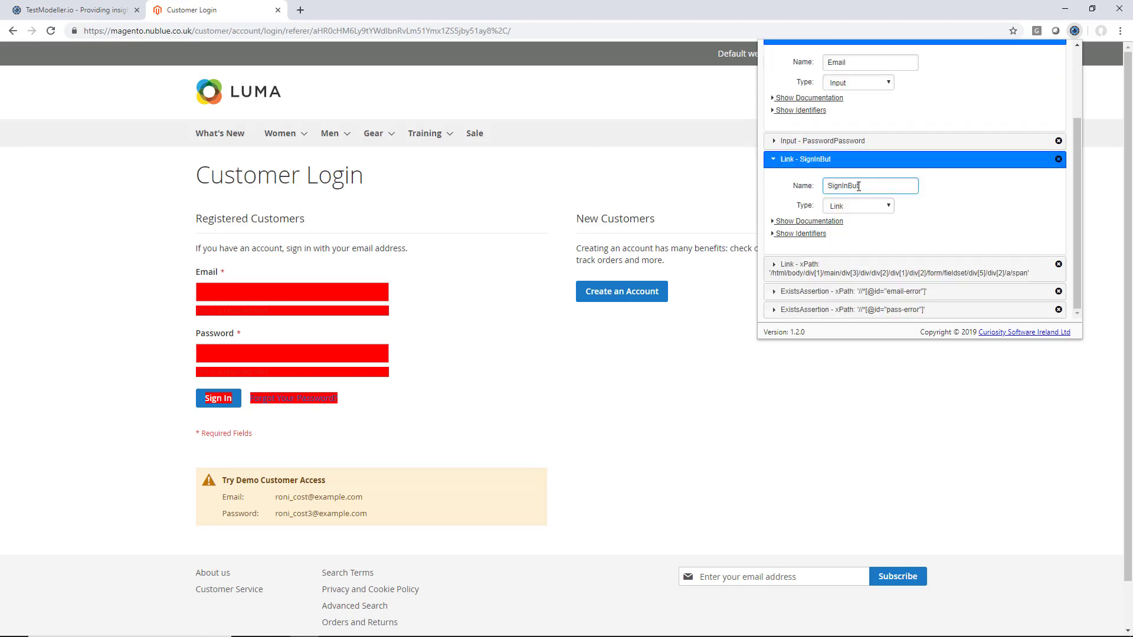
# Rename the remaining xPath-named link object, for the forgotten password link, to ForgotPassword.
pyautogui.click(888, 269)
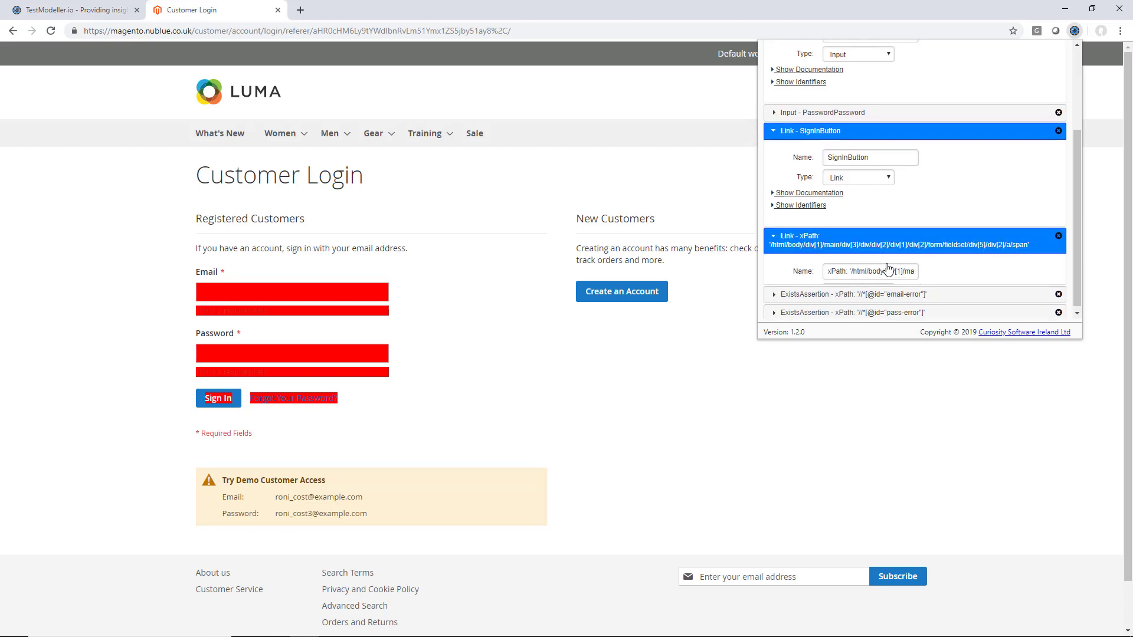
pyautogui.scroll(-2, 861, 236)
pyautogui.click(860, 217)
pyautogui.hotkey('ctrl', 'a')
pyautogui.write('For')
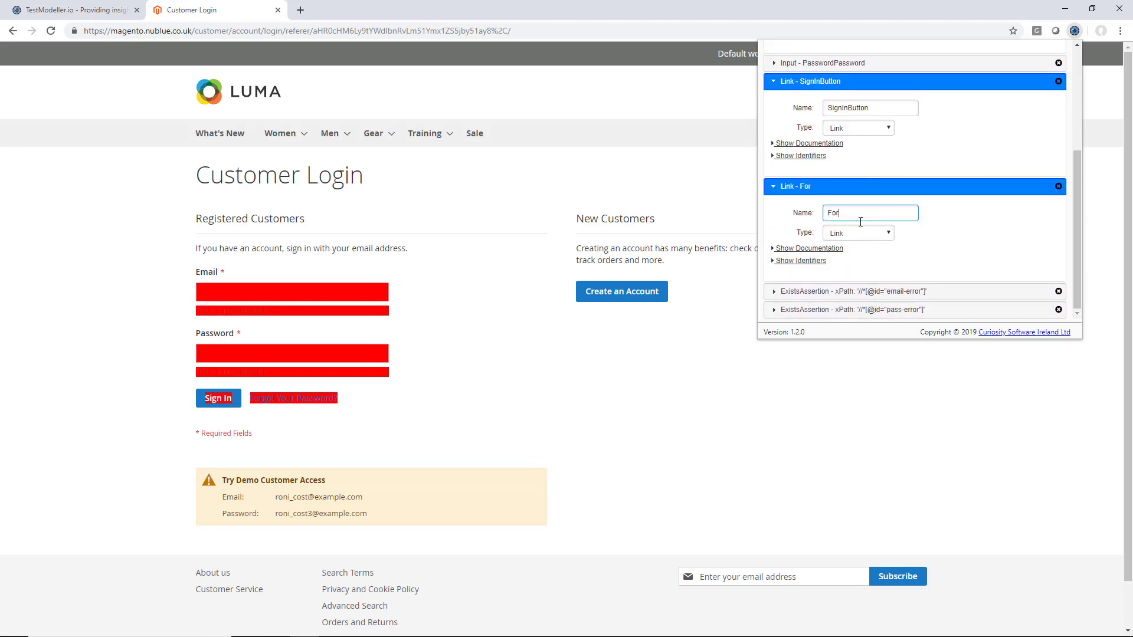
pyautogui.write('gotPassword')
# Rename the email-error ExistsAssertion object to EmailError.
pyautogui.click(865, 293)
pyautogui.scroll(-1, 867, 283)
pyautogui.click(853, 234)
pyautogui.hotkey('ctrl', 'a')
pyautogui.write('Em')
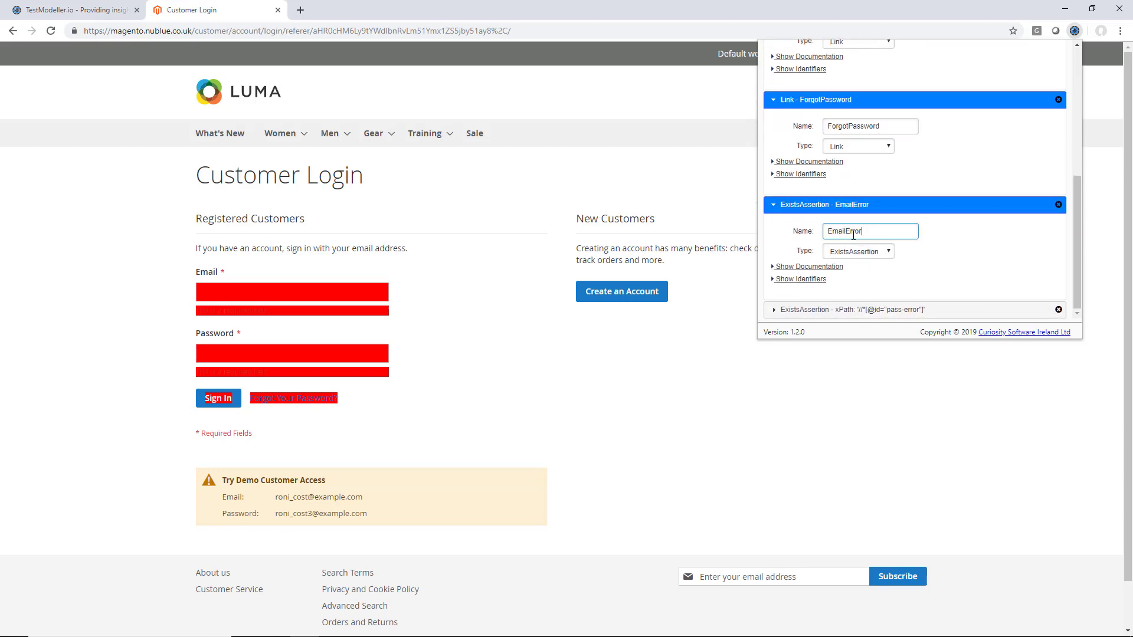
pyautogui.write('ailError')
# Replace the pass-error assertion's xPath name with a readable password-related name and save the reviewed scan.
pyautogui.click(825, 310)
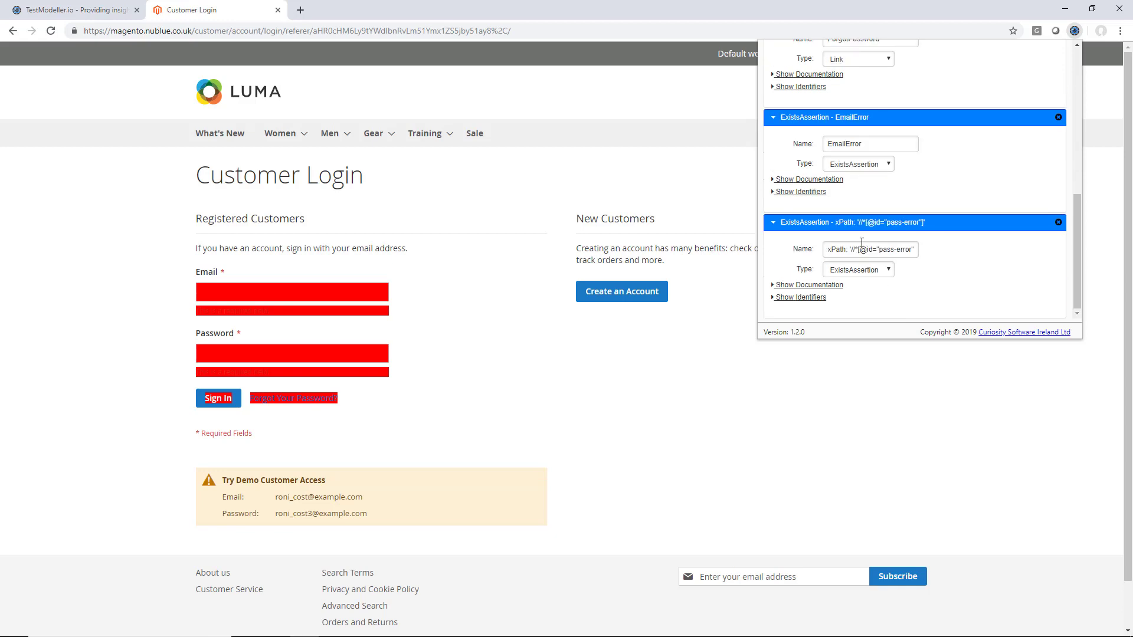
pyautogui.click(875, 252)
pyautogui.hotkey('ctrl', 'a')
pyautogui.write('Passwor')
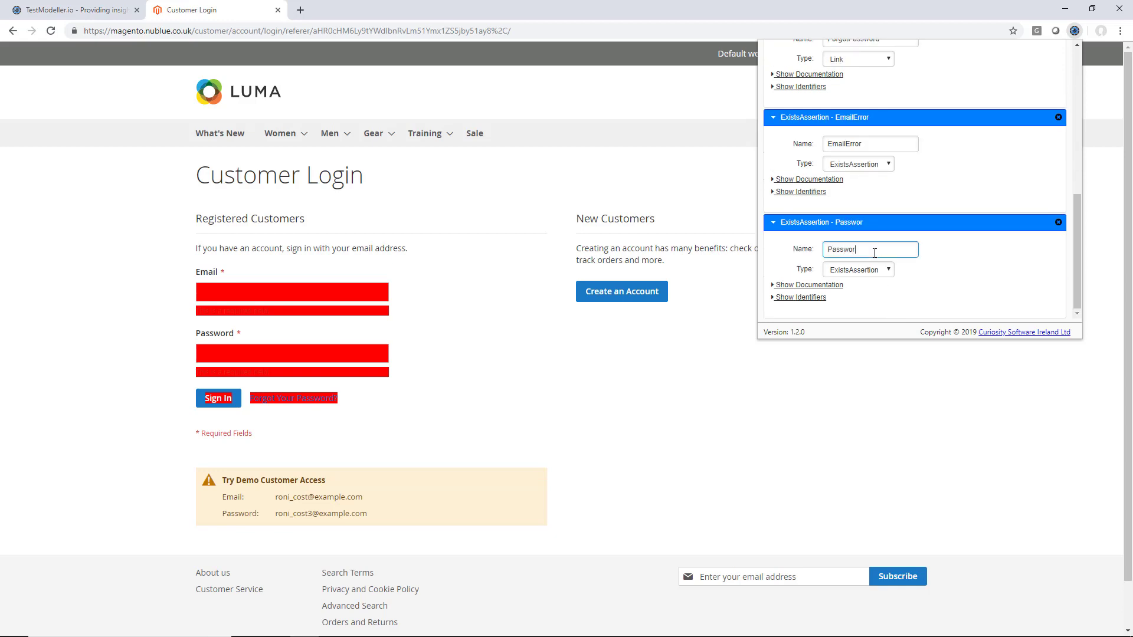
pyautogui.scroll(10, 879, 242)
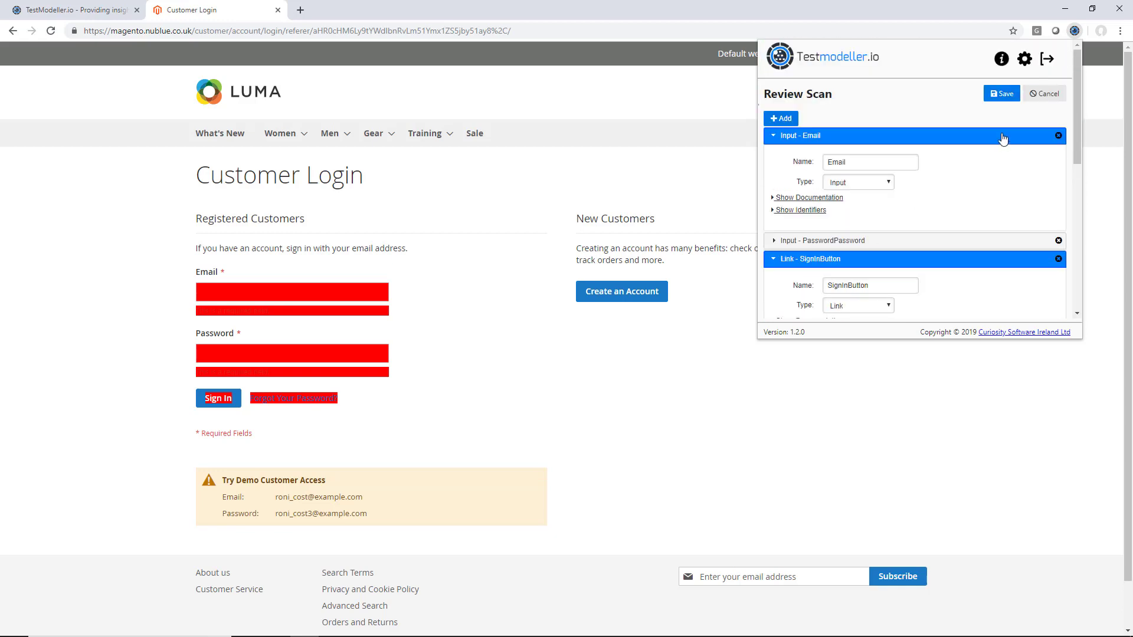
pyautogui.click(995, 95)
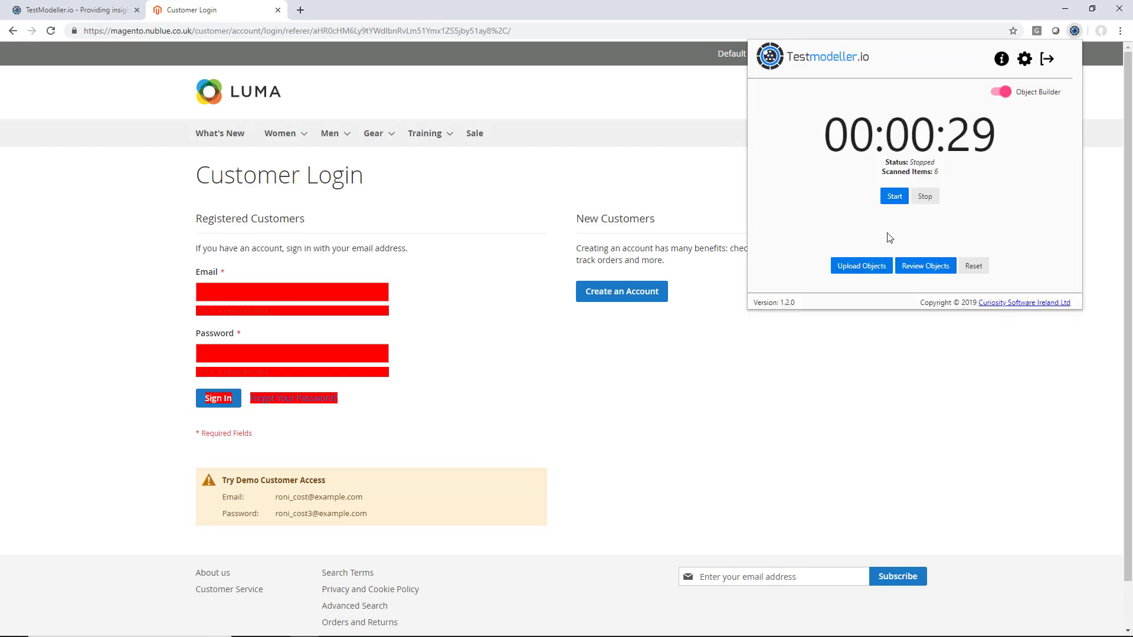
# Upload the scanned page objects as Customer Login to the Modules folder and dismiss the upload confirmation.
pyautogui.click(863, 267)
pyautogui.click(864, 206)
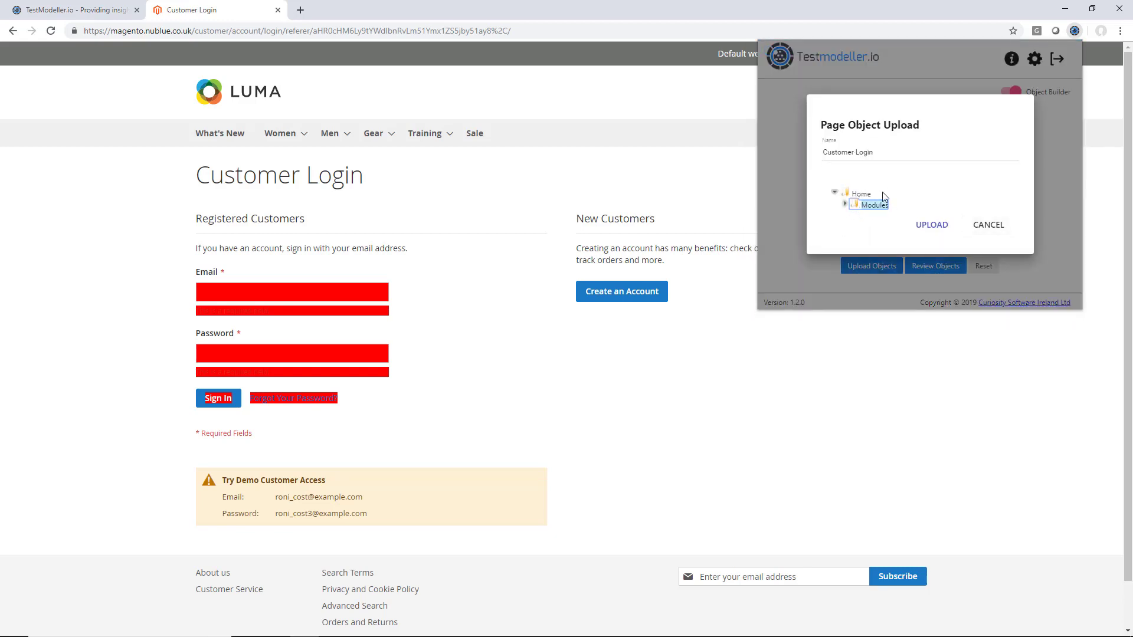
pyautogui.click(930, 233)
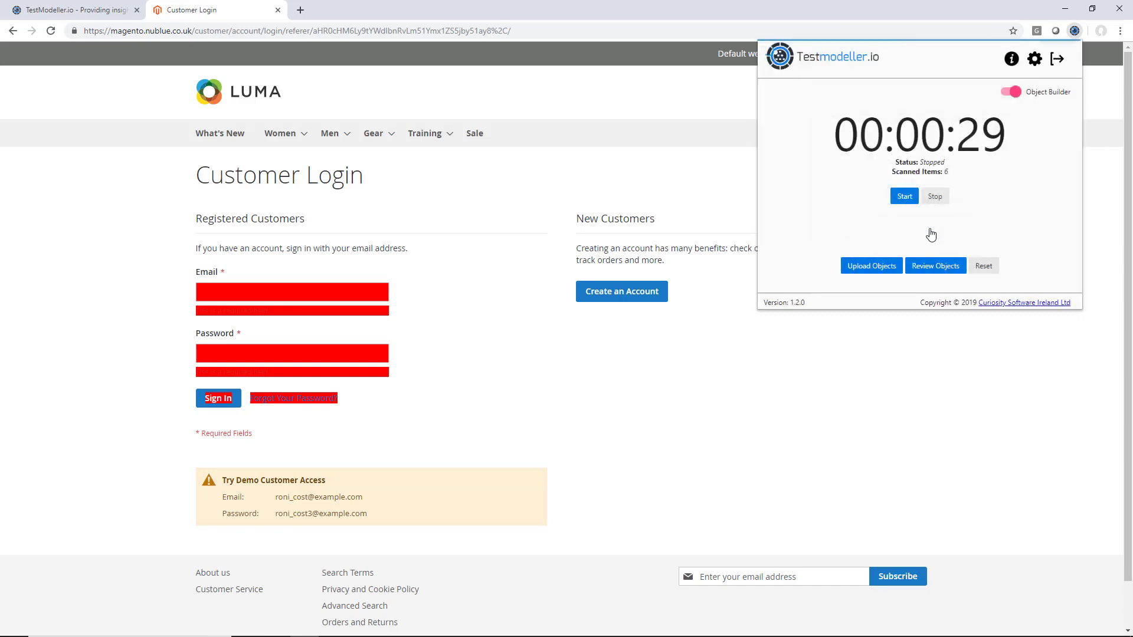
pyautogui.moveTo(901, 168); pyautogui.dragTo(895, 169)
pyautogui.moveTo(972, 168); pyautogui.dragTo(974, 170)
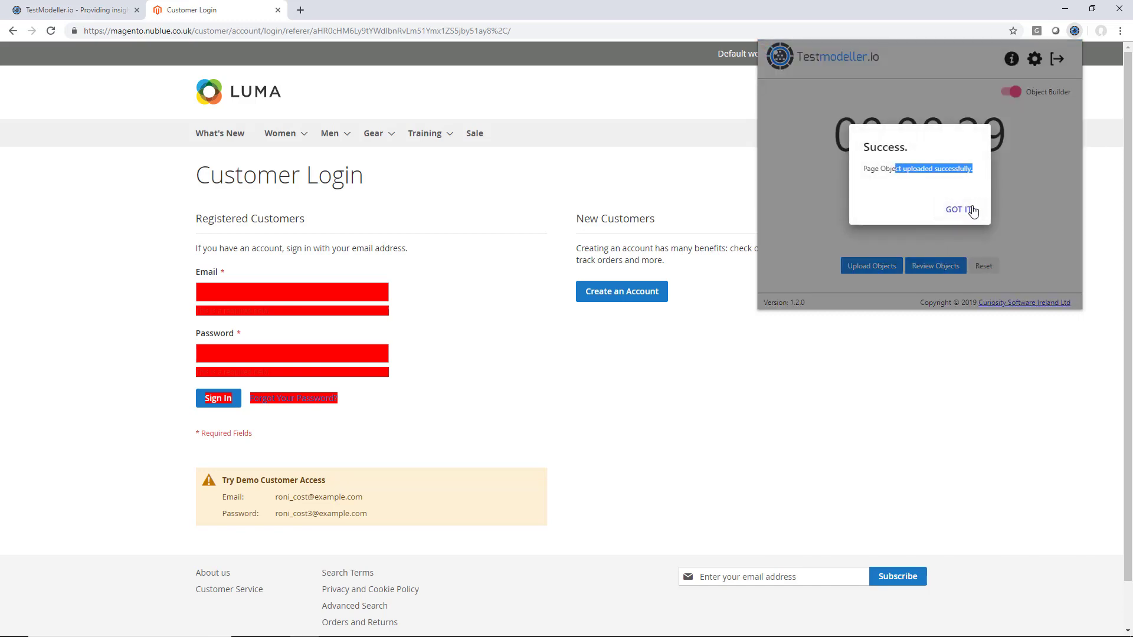
pyautogui.click(960, 210)
# Switch to the Testmodeller.io page, refresh the Modules folder and open the Customer Login page collection.
pyautogui.click(115, 15)
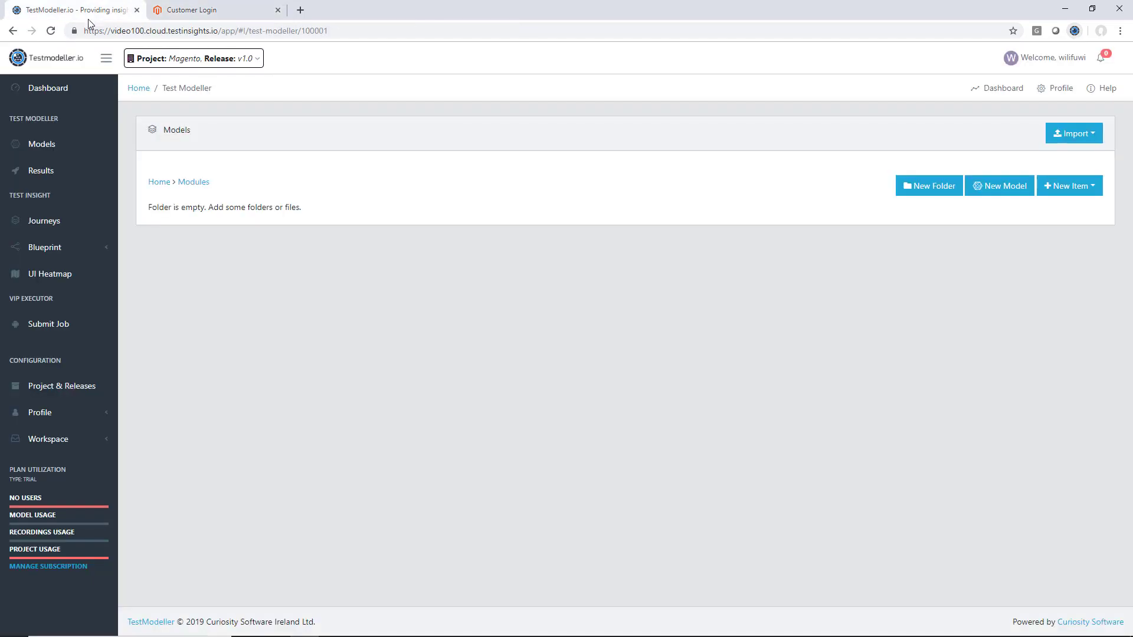
pyautogui.click(51, 31)
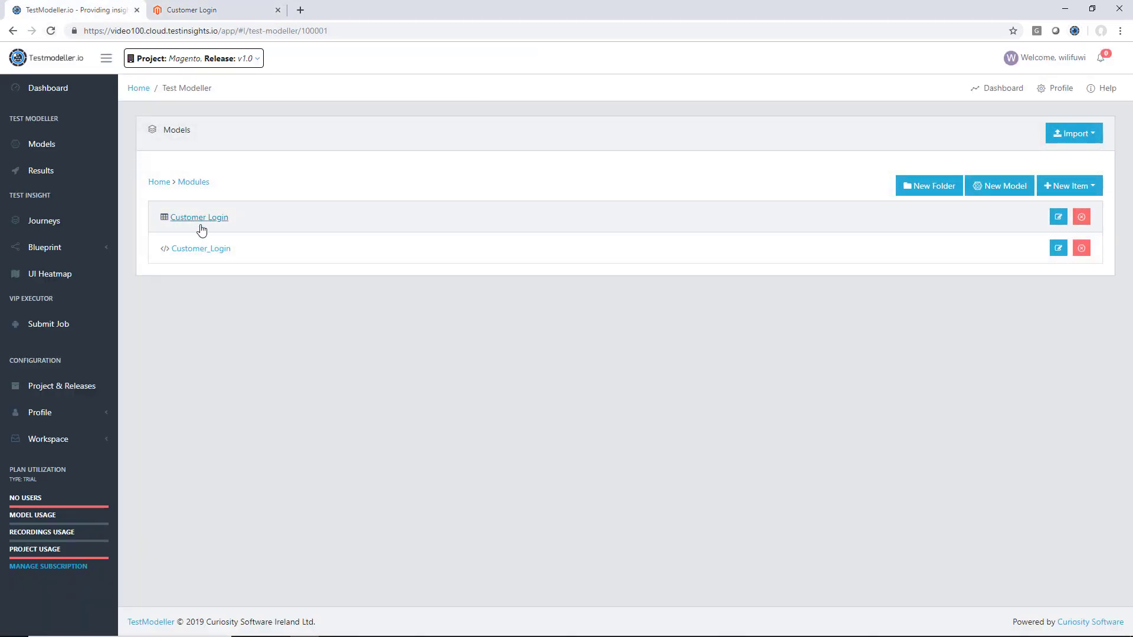
pyautogui.click(198, 219)
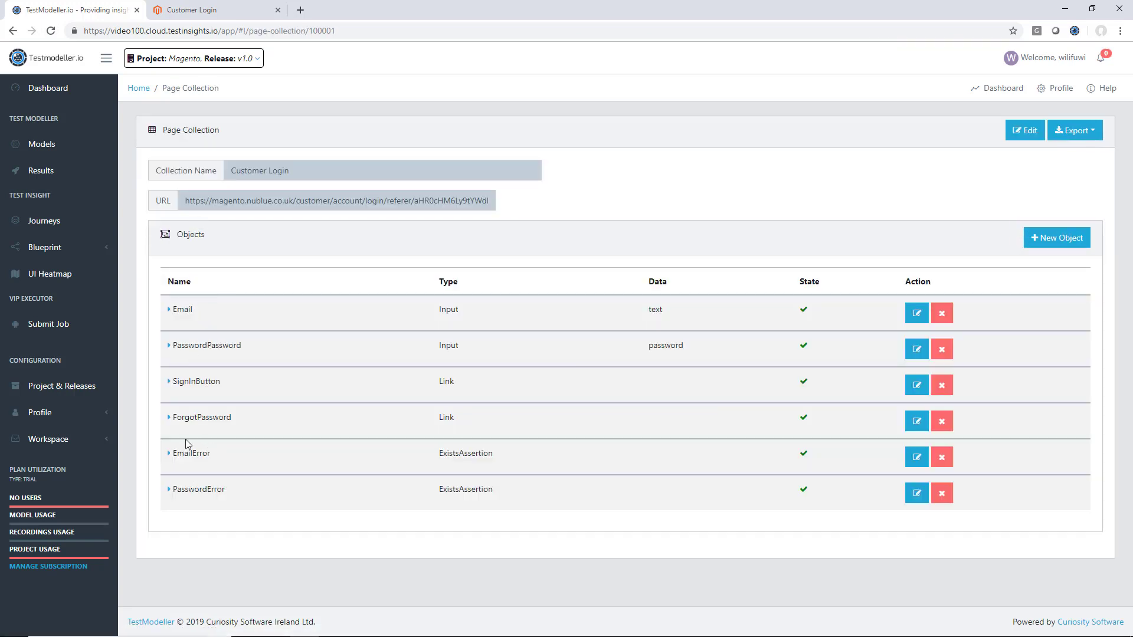
# Examine the locator parameters and confidence ratings of the PasswordPassword and Email objects in the page collection.
pyautogui.click(170, 347)
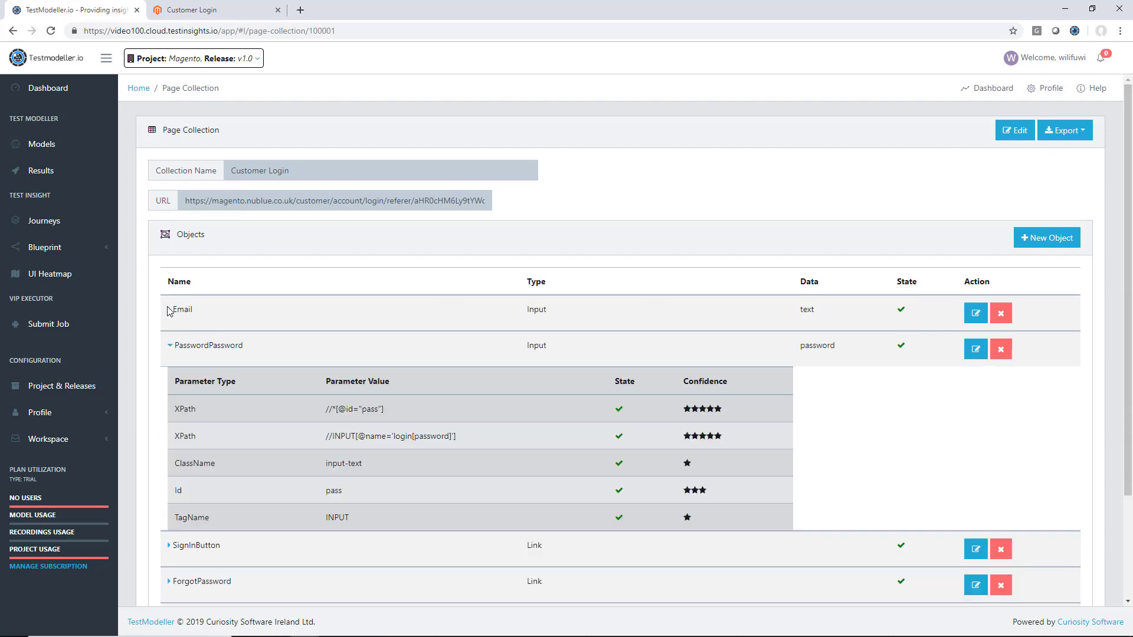
pyautogui.click(169, 310)
pyautogui.scroll(-2, 170, 312)
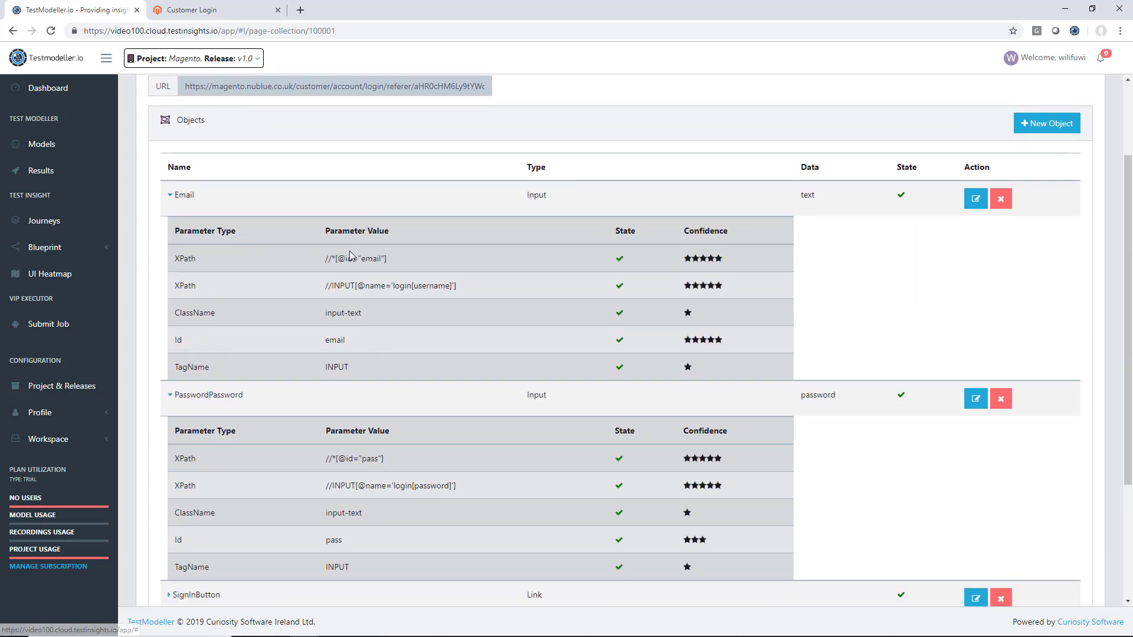
pyautogui.scroll(-3, 341, 316)
pyautogui.scroll(2, 341, 316)
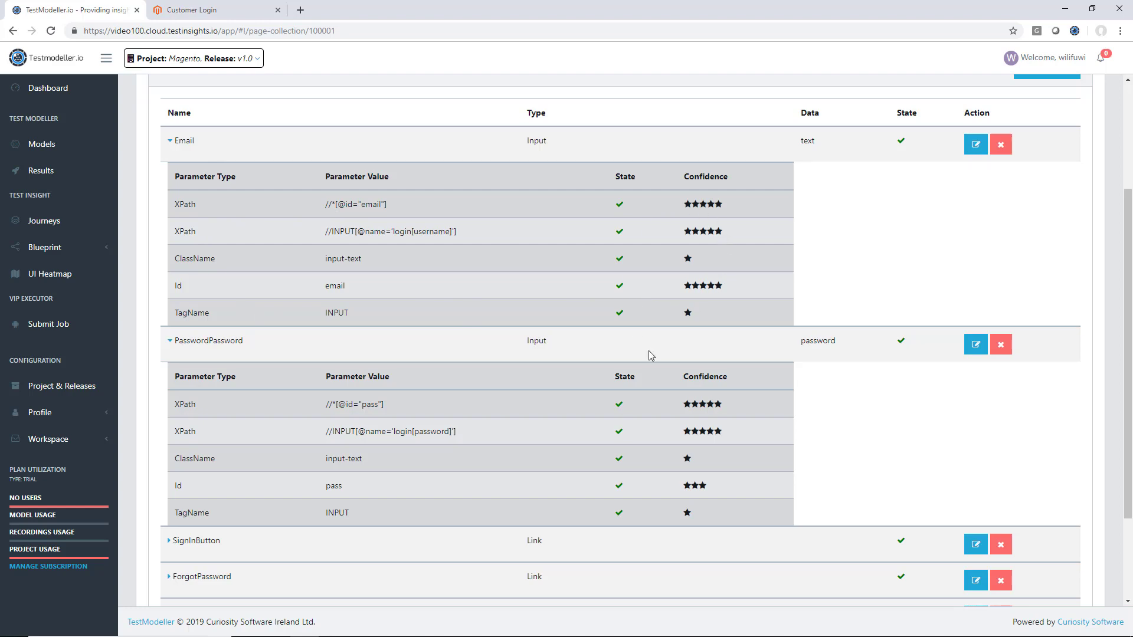
pyautogui.scroll(-1, 672, 218)
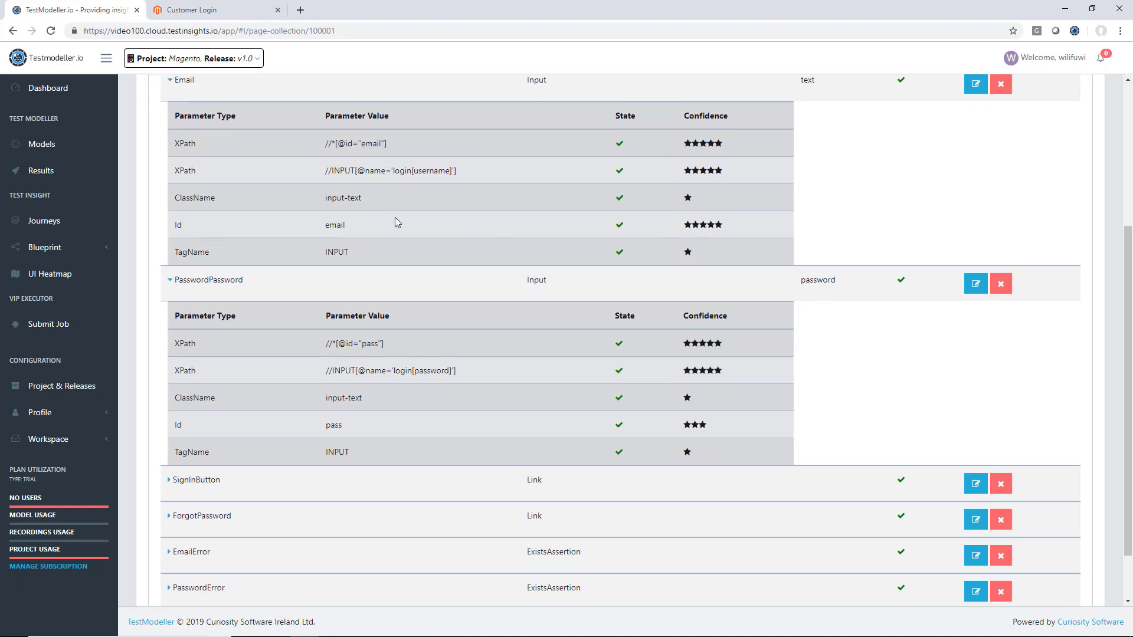
pyautogui.scroll(-1, 402, 266)
pyautogui.scroll(4, 175, 484)
# Return to the Modules folder, open the Customer_Login module collection and review its type, path and functions.
pyautogui.hotkey('alt', 'Left')
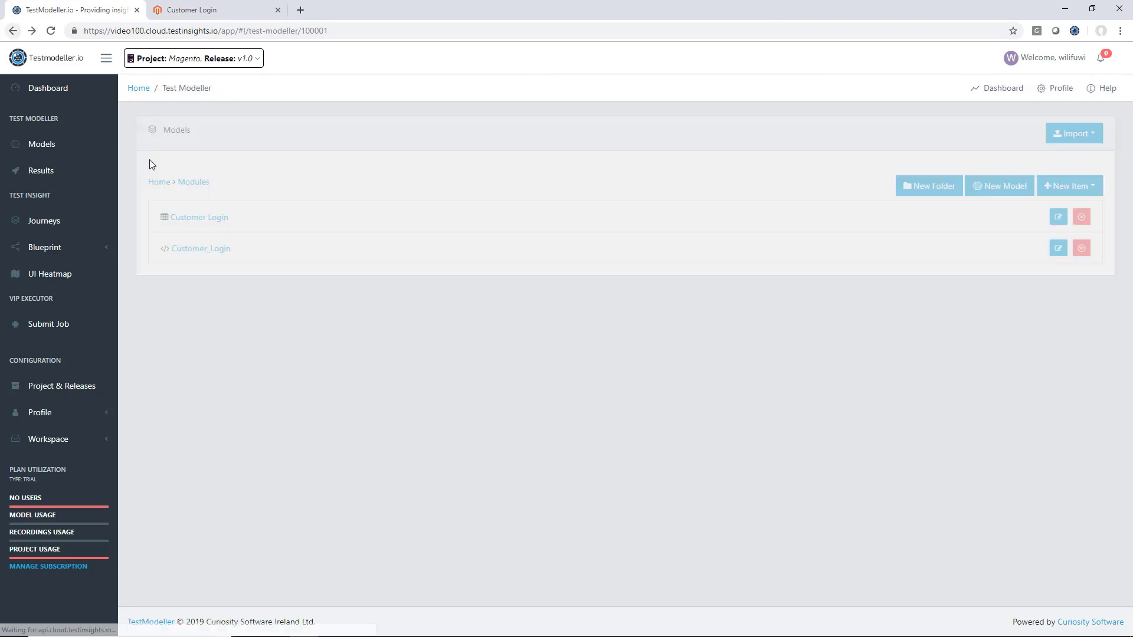
pyautogui.click(189, 223)
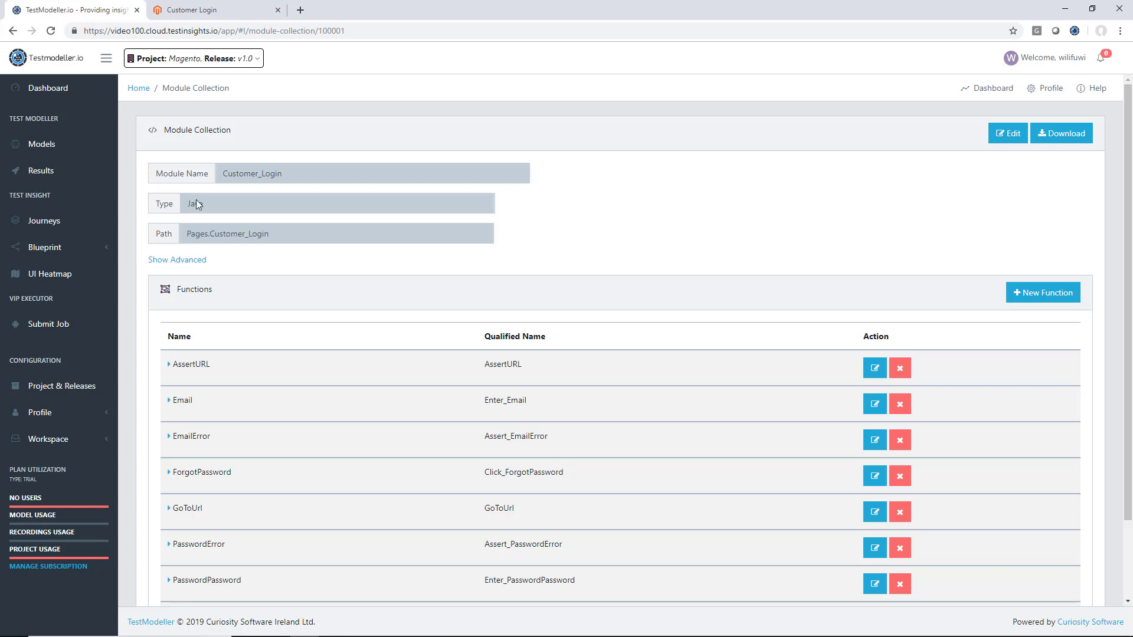
pyautogui.click(246, 203)
pyautogui.scroll(-1, 246, 203)
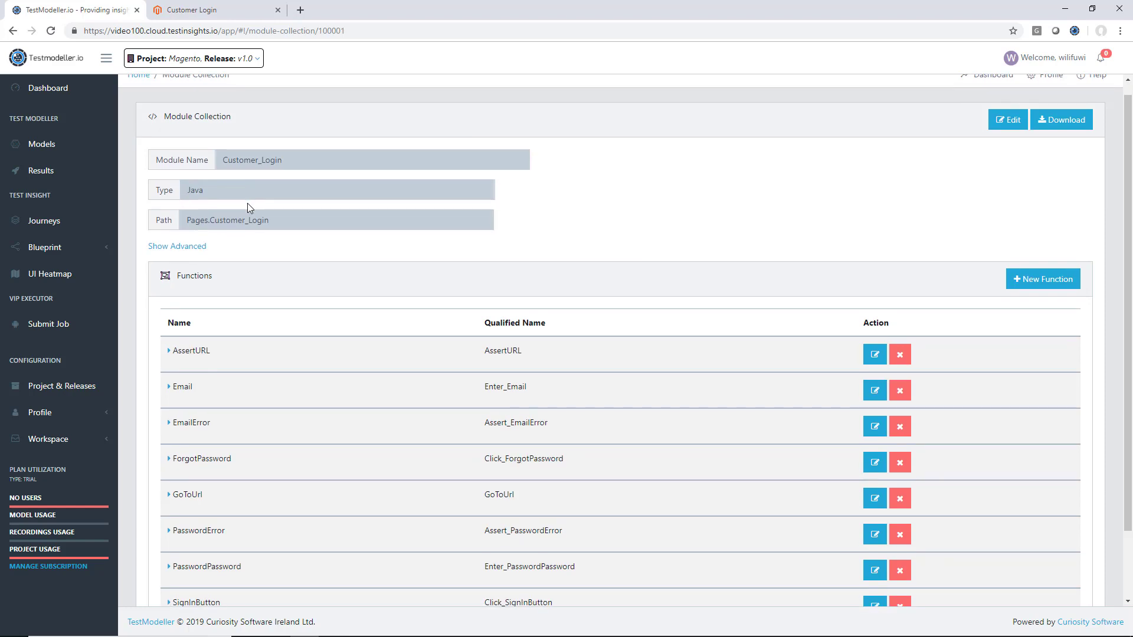
pyautogui.scroll(-2, 369, 258)
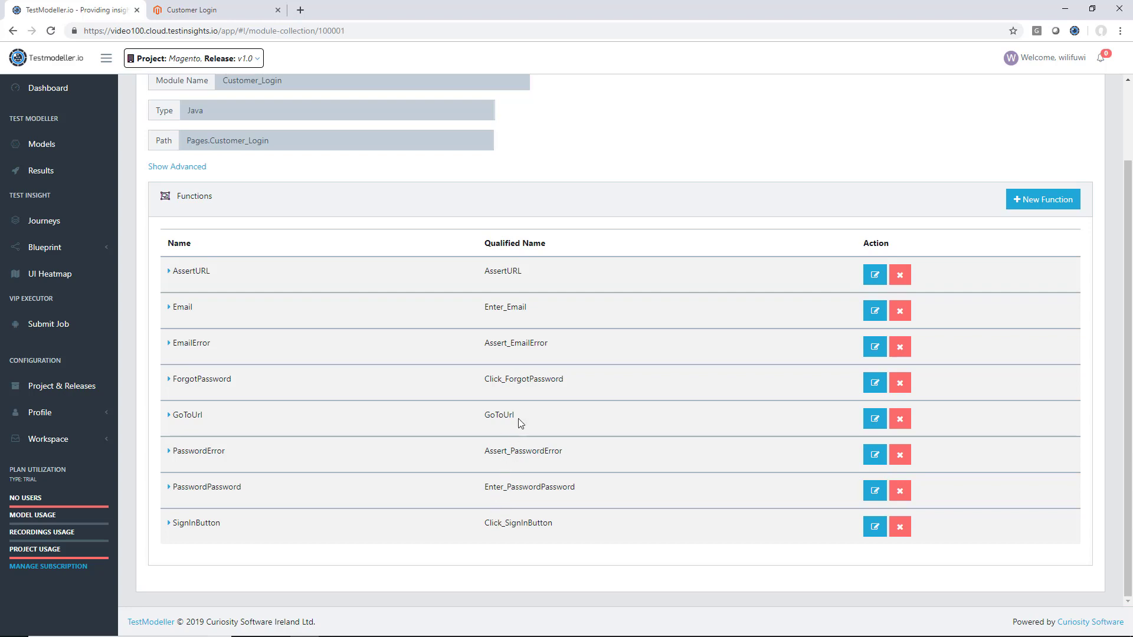
# Download the Customer_Login module as a Java file and open Customer_Login.java in Notepad++.
pyautogui.scroll(2, 685, 312)
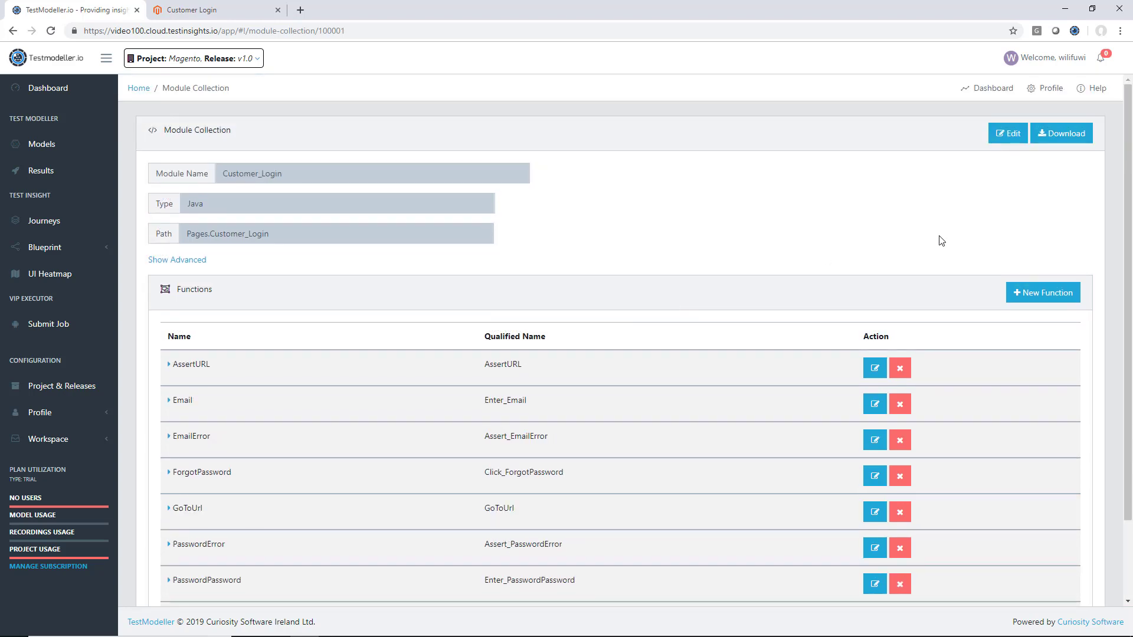
pyautogui.click(1049, 140)
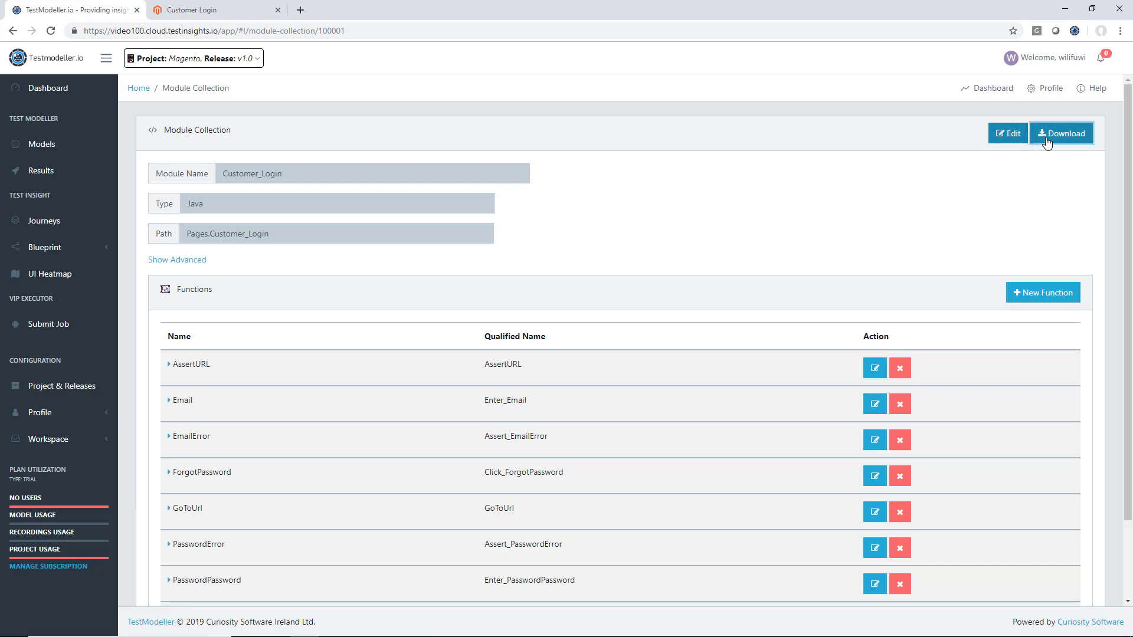
pyautogui.moveTo(72, 620); pyautogui.dragTo(1132, 253)
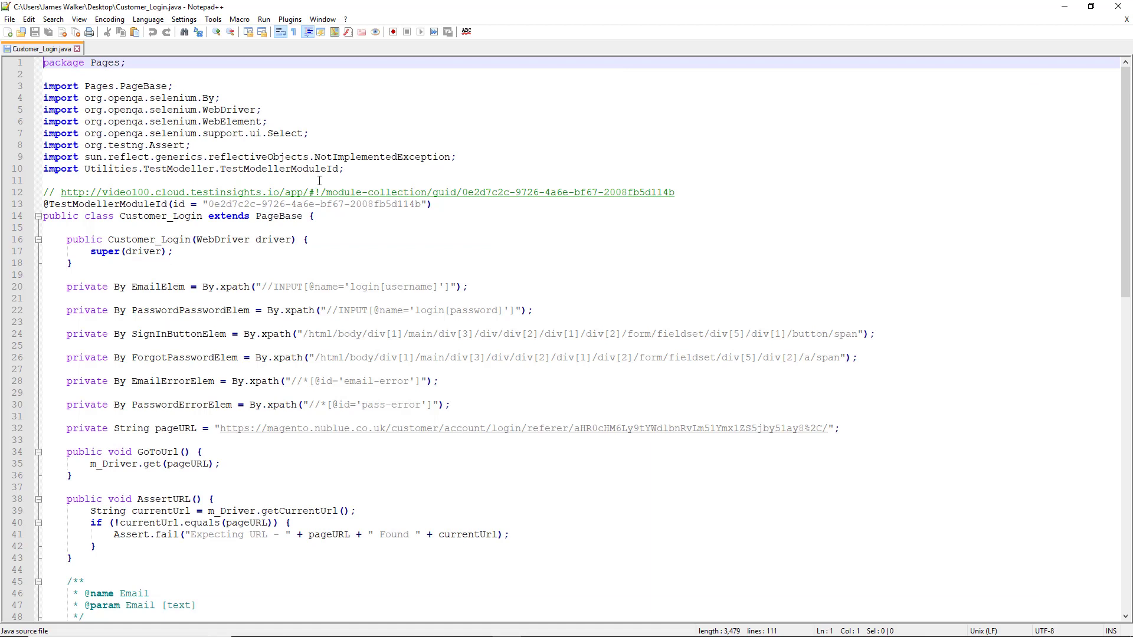
# Examine the generated Java code in Customer_Login.java, from the element locators down to the click and assertion methods.
pyautogui.scroll(-1, 147, 290)
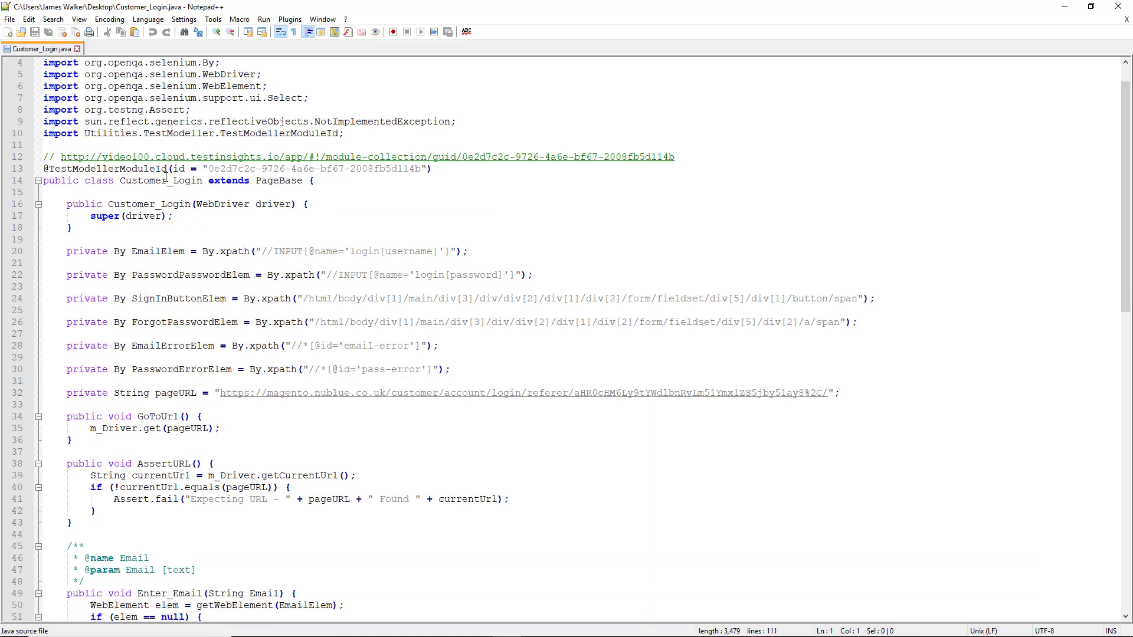
pyautogui.scroll(1, 166, 177)
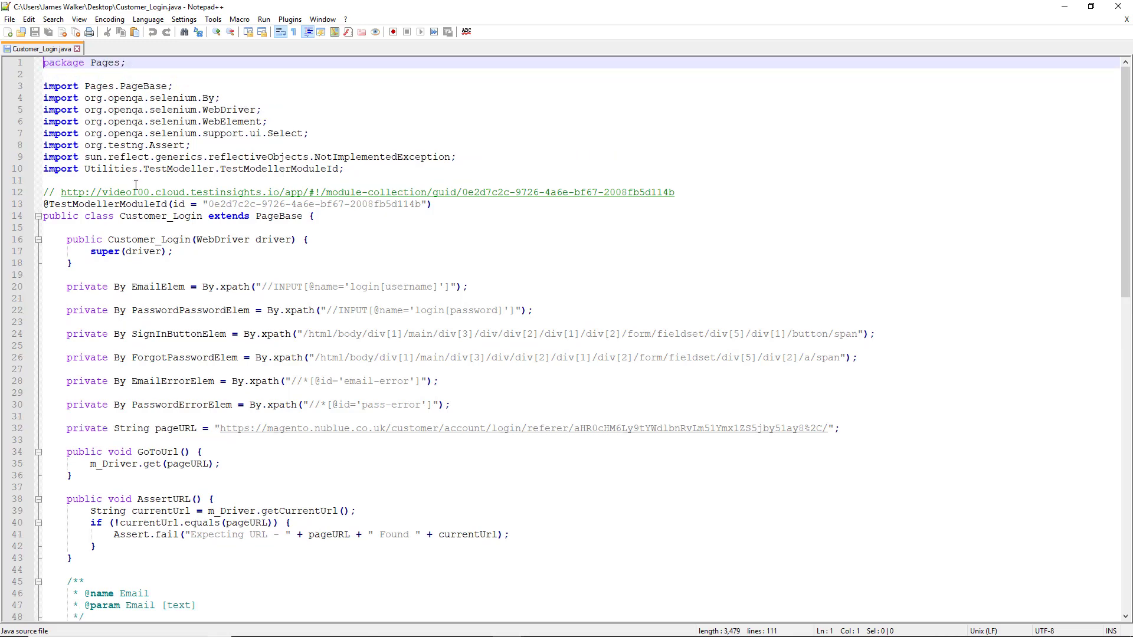
pyautogui.moveTo(157, 291); pyautogui.dragTo(179, 452)
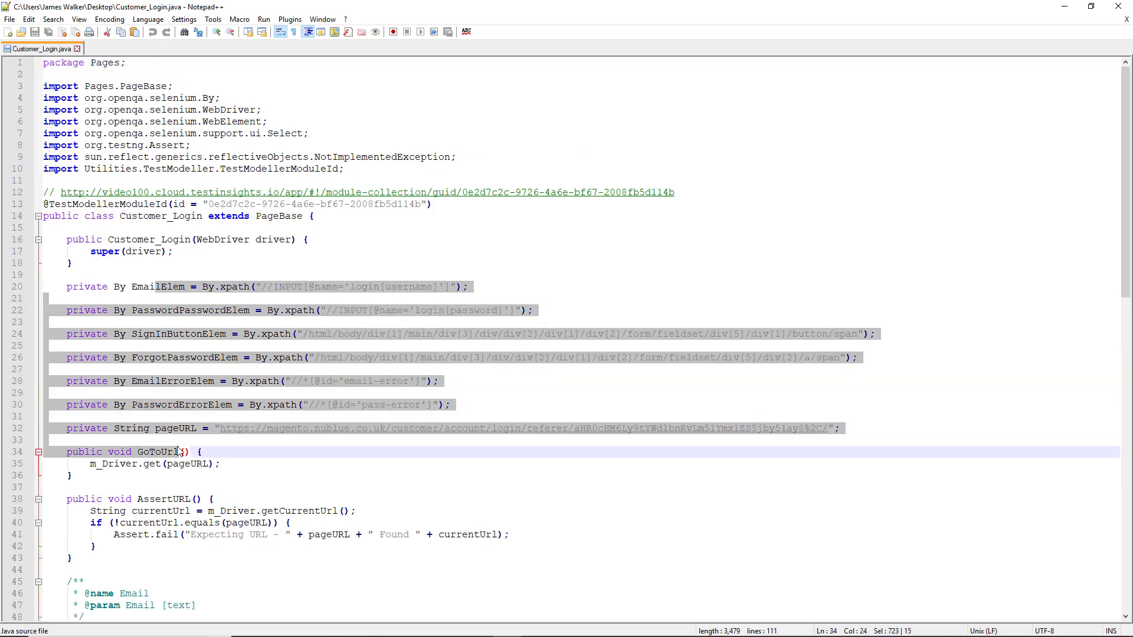
pyautogui.scroll(-10, 158, 135)
pyautogui.scroll(-12, 159, 135)
pyautogui.scroll(20, 181, 417)
pyautogui.click(236, 288)
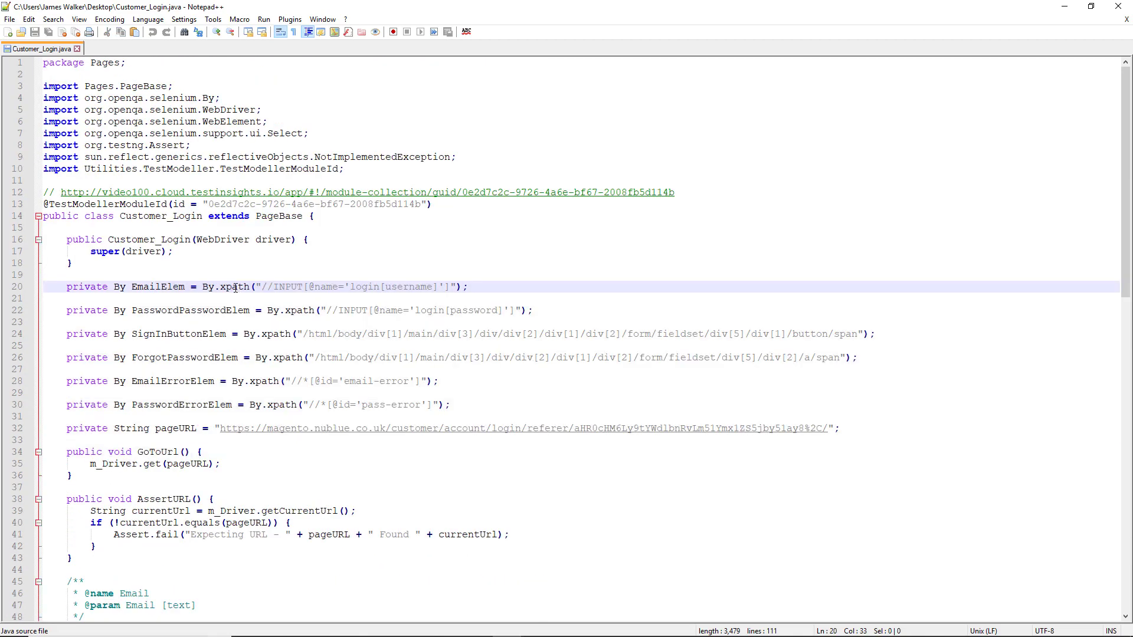
pyautogui.scroll(-20, 235, 288)
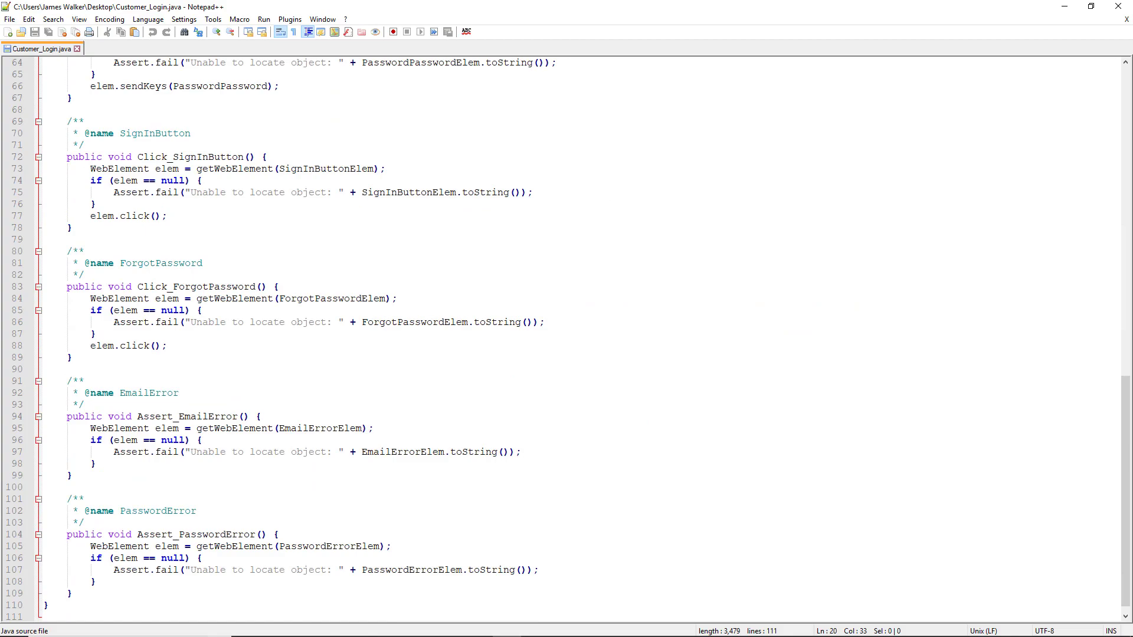
# Switch back to the Modules folder in Testmodeller.io and dismiss the browser's downloads bar.
pyautogui.hotkey('alt', 'Tab')
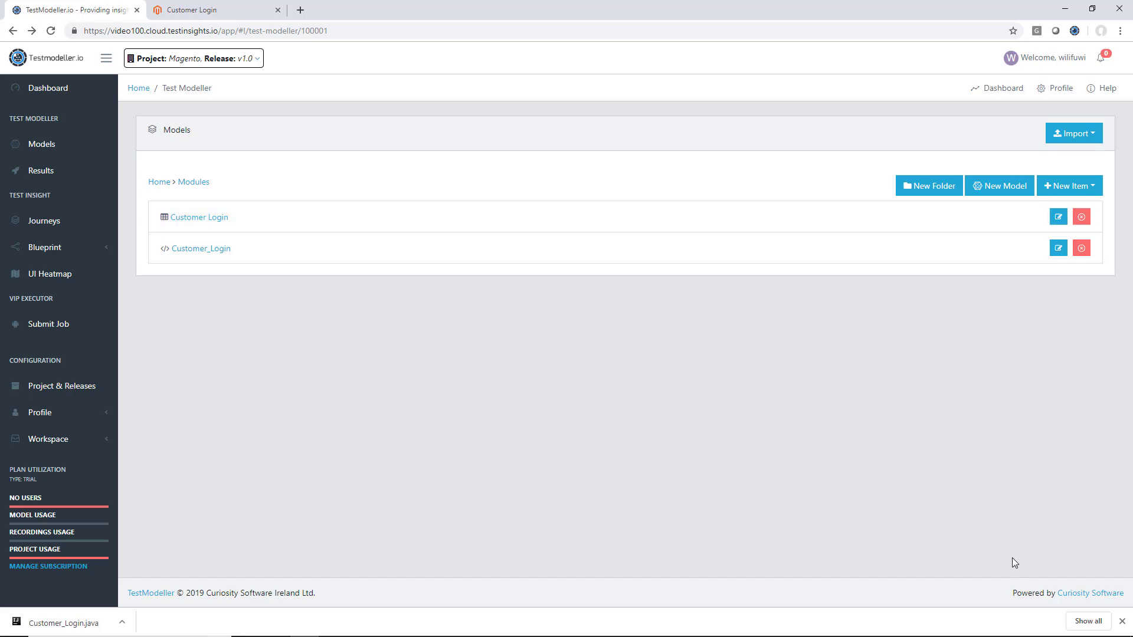
pyautogui.click(1123, 622)
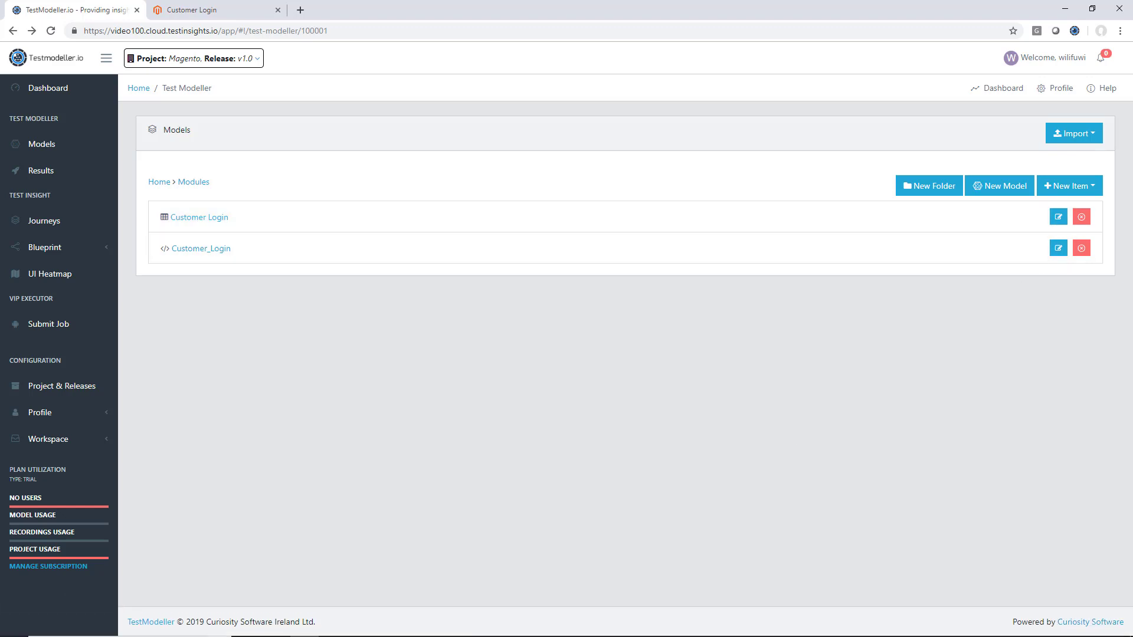